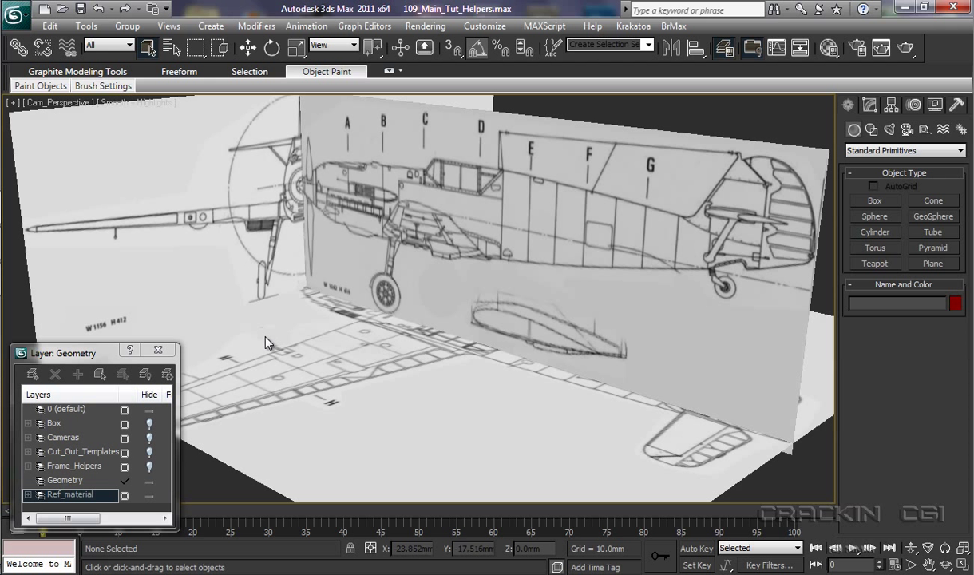
Keep the Box layer hidden and unhide the Cut_Out_Templates layer in the Layer Manager.
{"action": "left_click", "coordinate": [150, 425]}
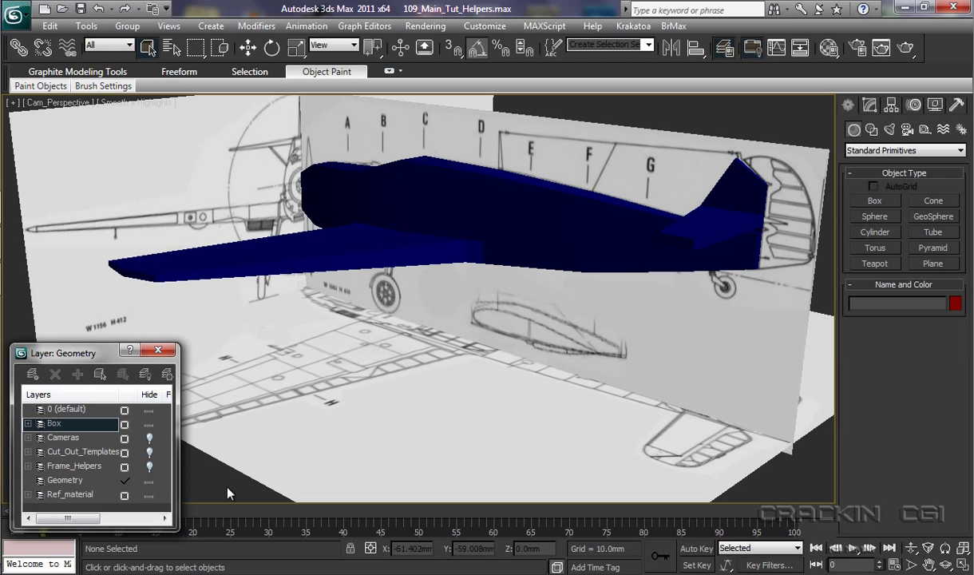
{"action": "left_click", "coordinate": [149, 425]}
{"action": "left_click", "coordinate": [149, 453]}
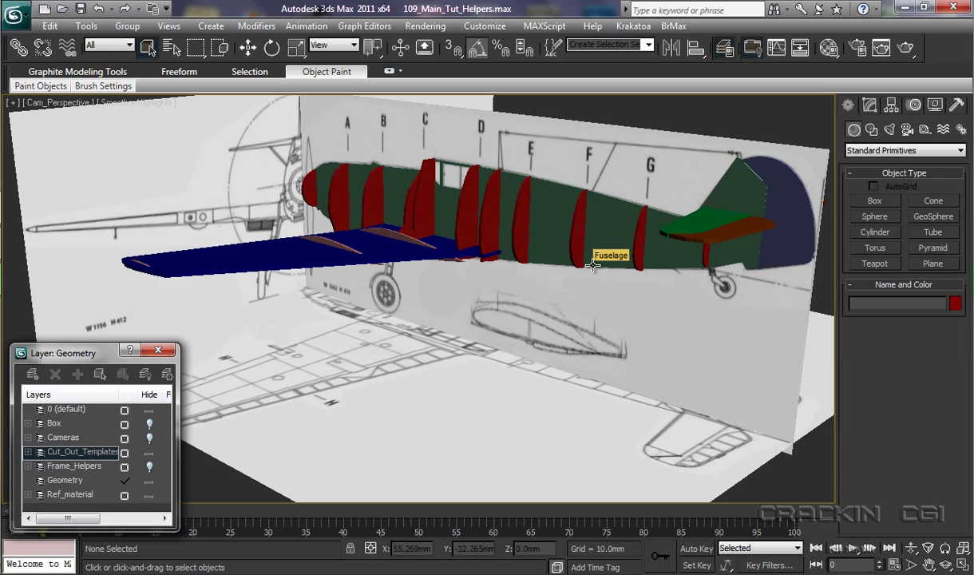
Hide Cut_Out_Templates and Ref_material, and unhide the Frame_Helpers layer.
{"action": "left_click", "coordinate": [150, 453]}
{"action": "left_click", "coordinate": [150, 466]}
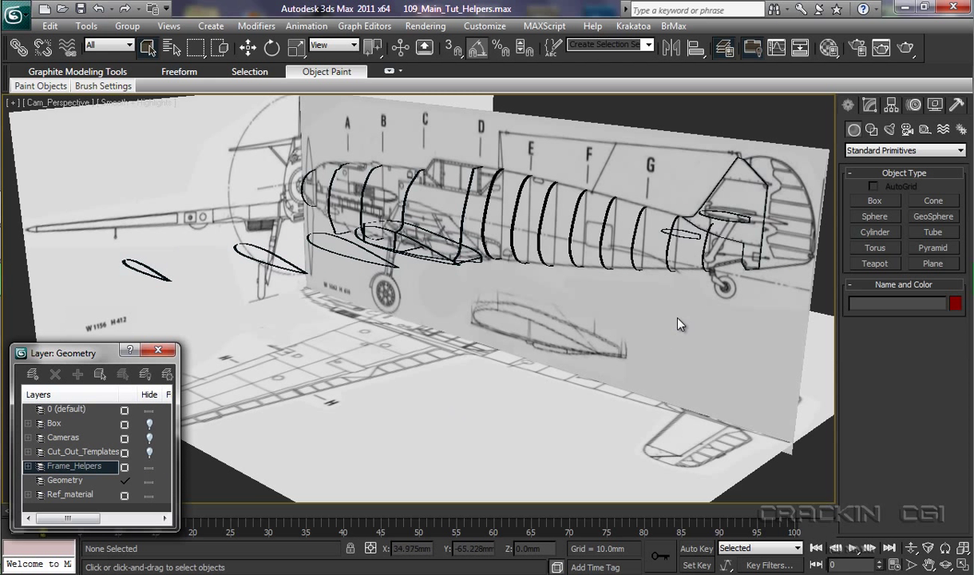
{"action": "left_click", "coordinate": [149, 496]}
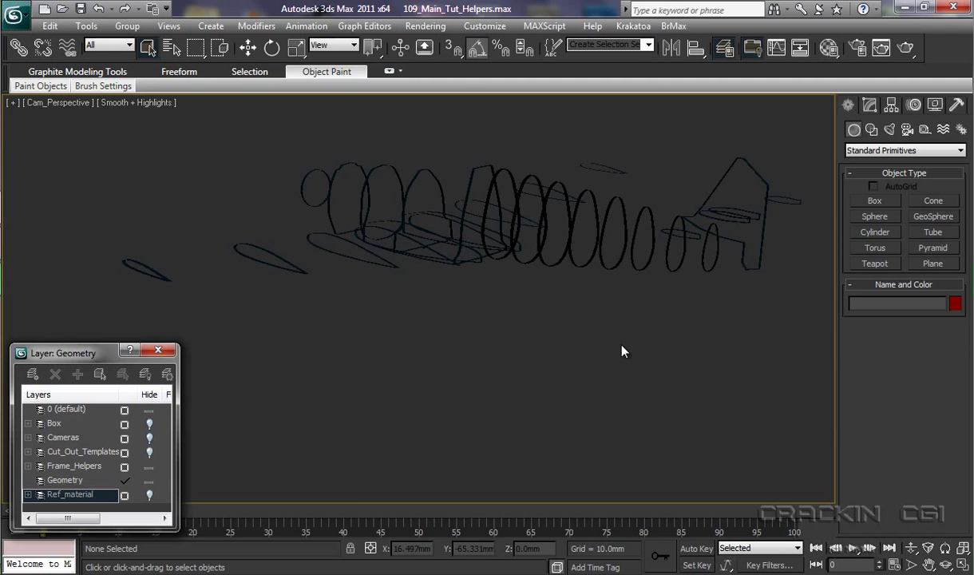
Switch the viewport to free Perspective and orbit around the rib outlines.
{"action": "key", "text": "p"}
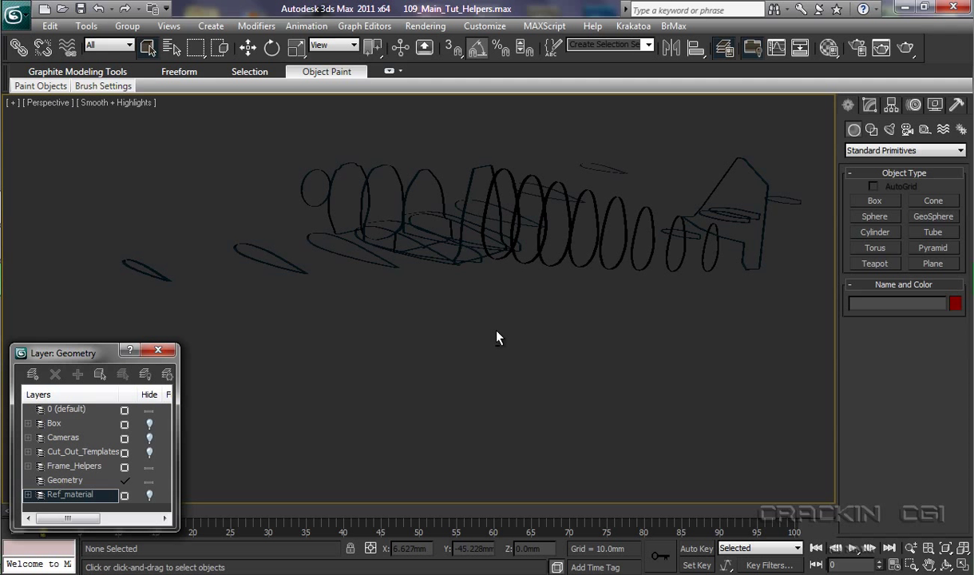
{"action": "mouse_move", "coordinate": [498, 335]}
{"action": "middle_mouse_down", "text": "alt"}
{"action": "mouse_move", "coordinate": [446, 361]}
{"action": "mouse_move", "coordinate": [461, 379]}
{"action": "mouse_move", "coordinate": [567, 394]}
{"action": "mouse_move", "coordinate": [649, 366]}
{"action": "mouse_move", "coordinate": [672, 324]}
{"action": "mouse_move", "coordinate": [694, 320]}
{"action": "mouse_move", "coordinate": [633, 339]}
{"action": "mouse_move", "coordinate": [514, 331]}
{"action": "mouse_move", "coordinate": [491, 354]}
{"action": "middle_mouse_up", "text": "alt"}
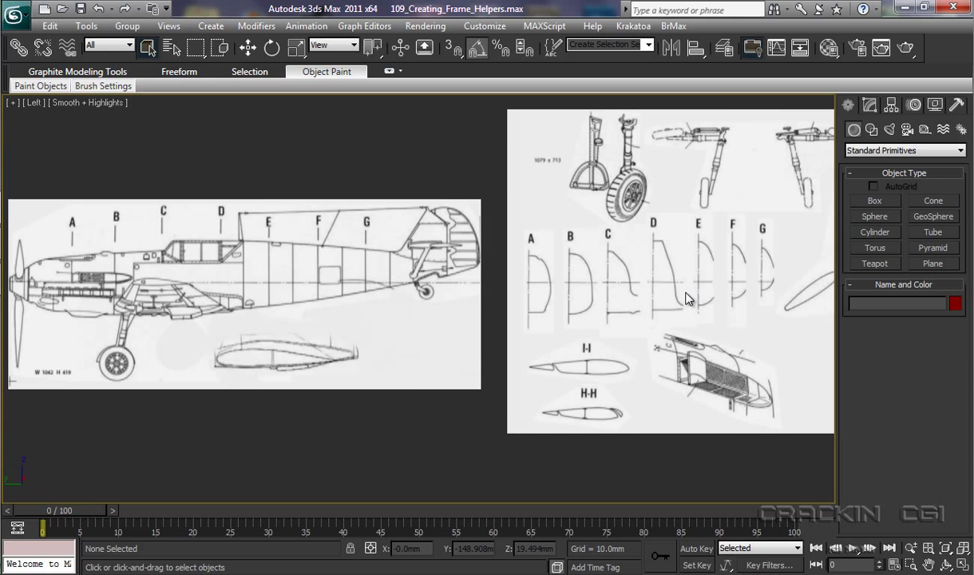
Create a new layer named Frame_Helpers in the Layer Manager.
{"action": "left_click", "coordinate": [727, 50]}
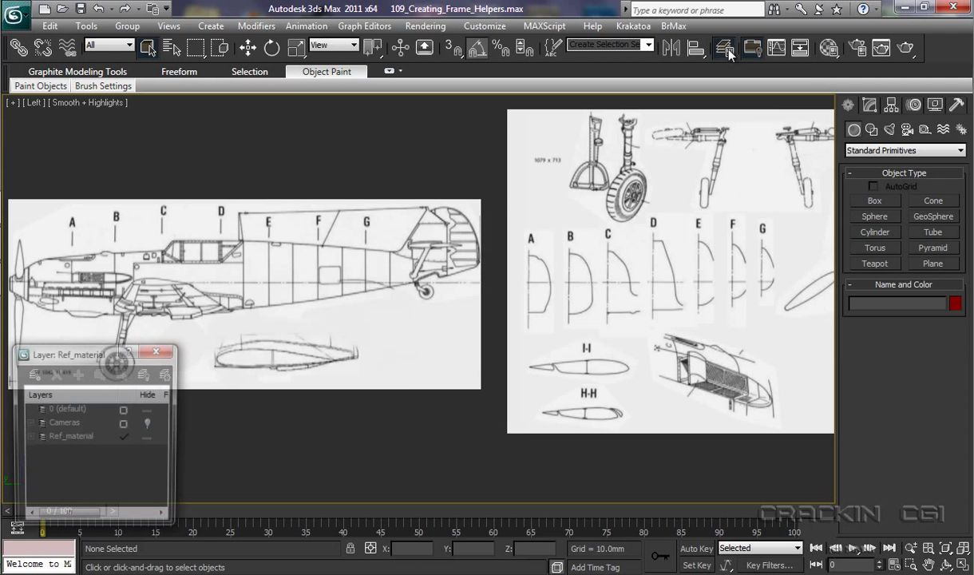
{"action": "left_click", "coordinate": [42, 377]}
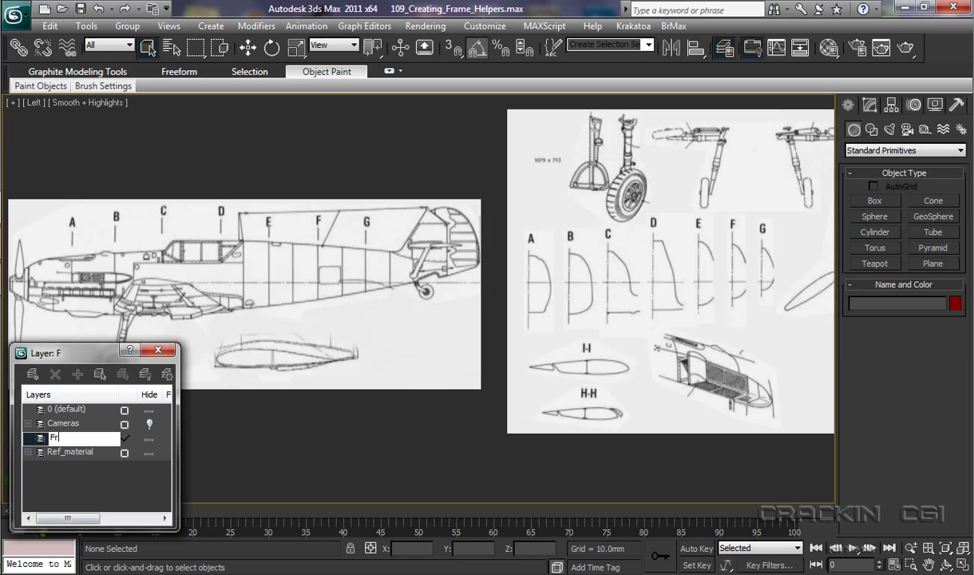
{"action": "type", "text": "ame_Help"}
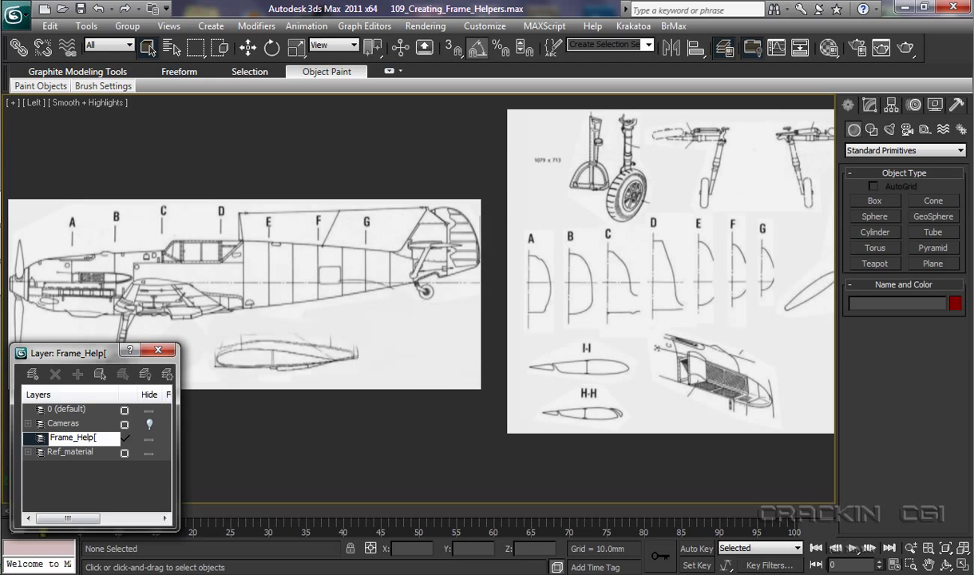
{"action": "type", "text": "["}
{"action": "key", "text": "BackSpace"}
{"action": "type", "text": "ers"}
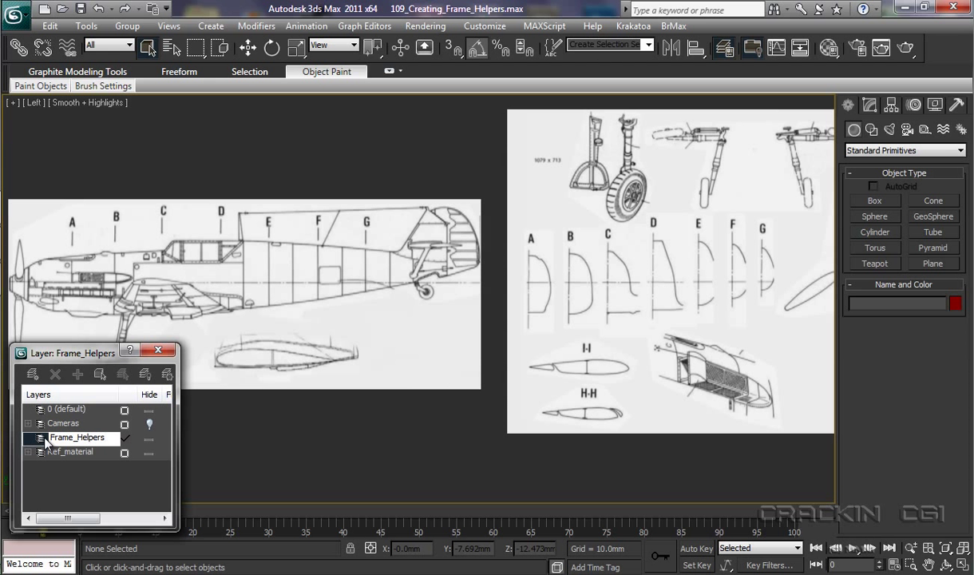
{"action": "left_click", "coordinate": [97, 468]}
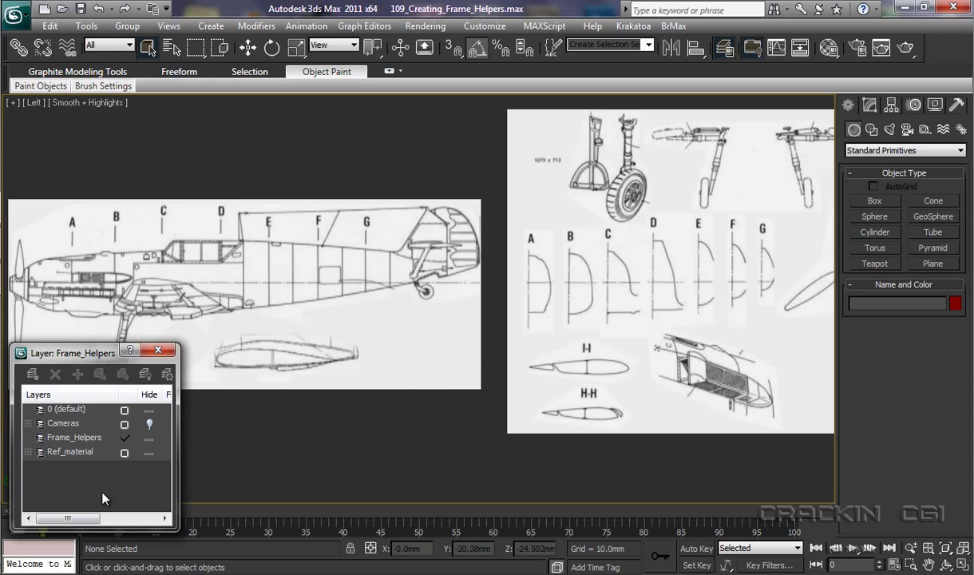
{"action": "left_click", "coordinate": [159, 352]}
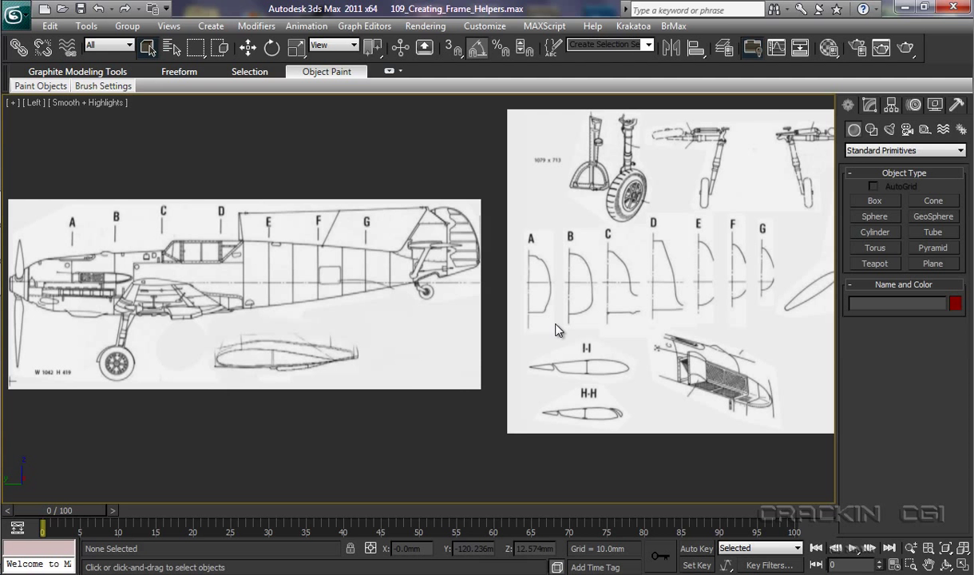
Zoom and pan the Left viewport to frame the cross-section drawings A–G.
{"action": "scroll", "coordinate": [535, 333], "scroll_direction": "up", "scroll_amount": 3}
{"action": "mouse_move", "coordinate": [535, 333]}
{"action": "middle_mouse_down"}
{"action": "mouse_move", "coordinate": [352, 326]}
{"action": "mouse_move", "coordinate": [361, 336]}
{"action": "middle_mouse_up"}
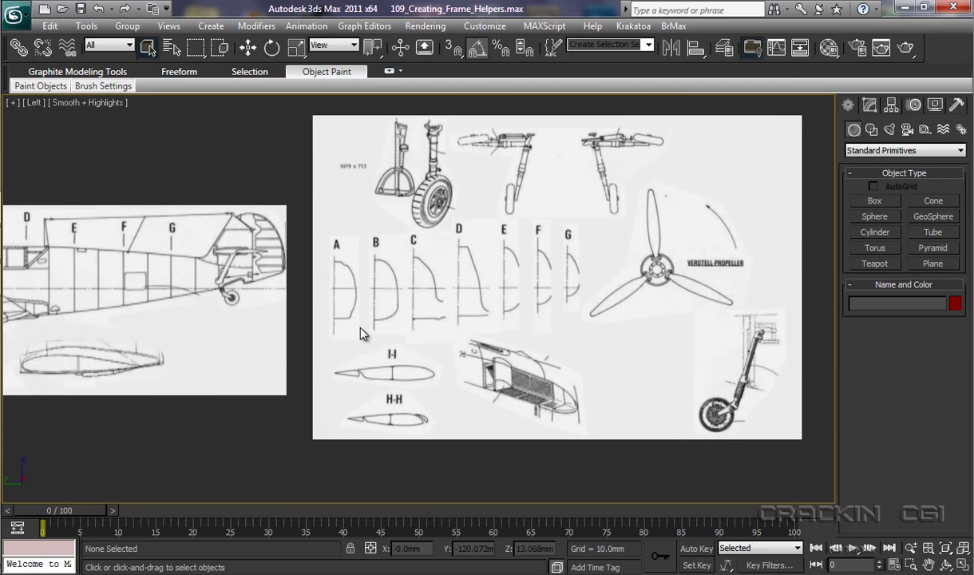
{"action": "scroll", "coordinate": [360, 328], "scroll_direction": "up", "scroll_amount": 6}
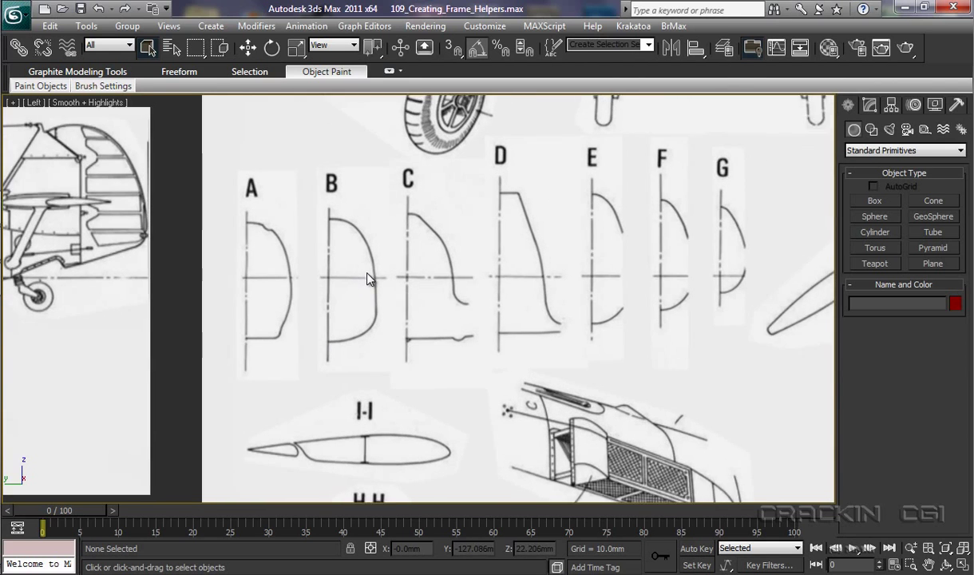
{"action": "scroll", "coordinate": [370, 257], "scroll_direction": "up", "scroll_amount": 2}
{"action": "middle_click_drag", "start_coordinate": [370, 257], "coordinate": [372, 238]}
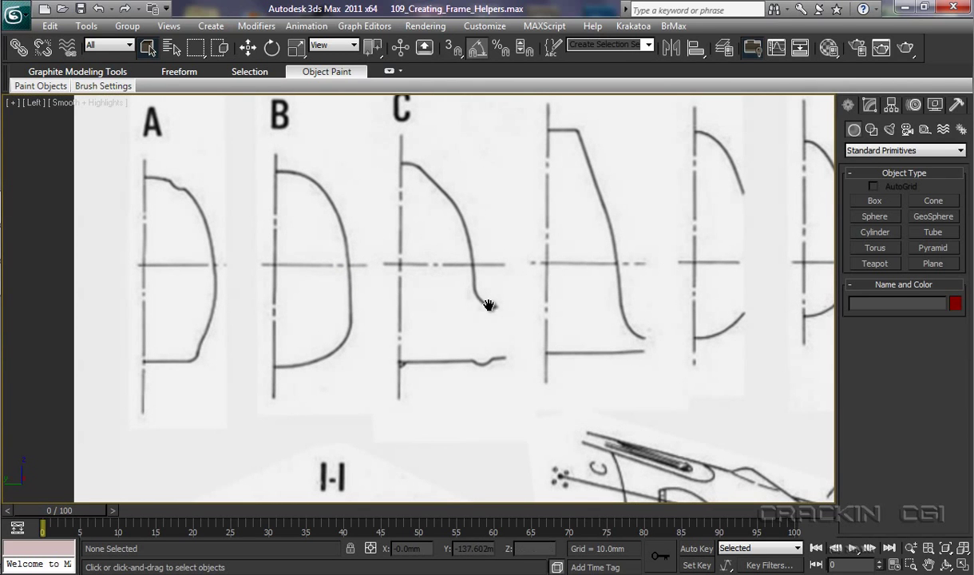
{"action": "middle_click_drag", "start_coordinate": [492, 306], "coordinate": [376, 340]}
{"action": "scroll", "coordinate": [375, 338], "scroll_direction": "down", "scroll_amount": 3}
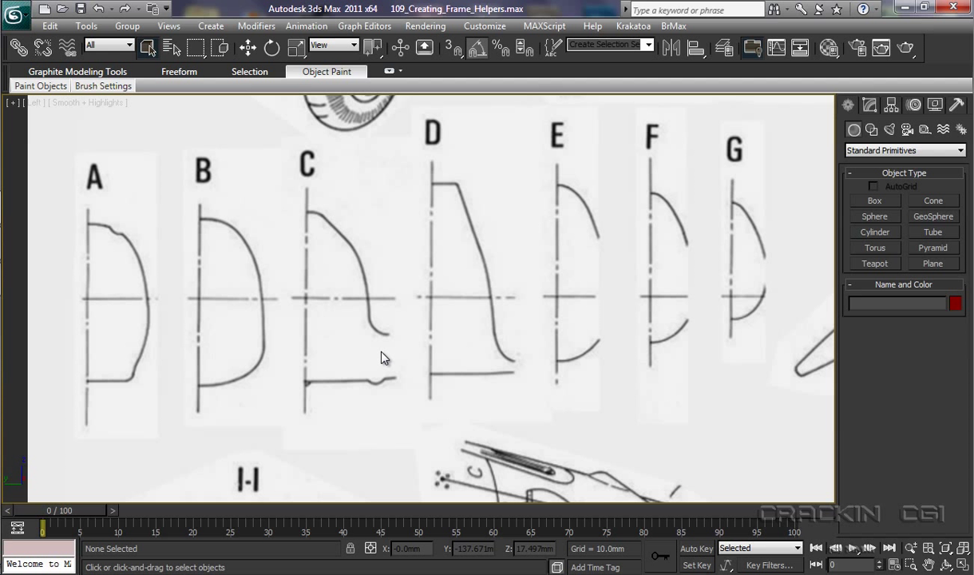
Trace cross-section D's outline with a Line spline and close it.
{"action": "left_click", "coordinate": [872, 131]}
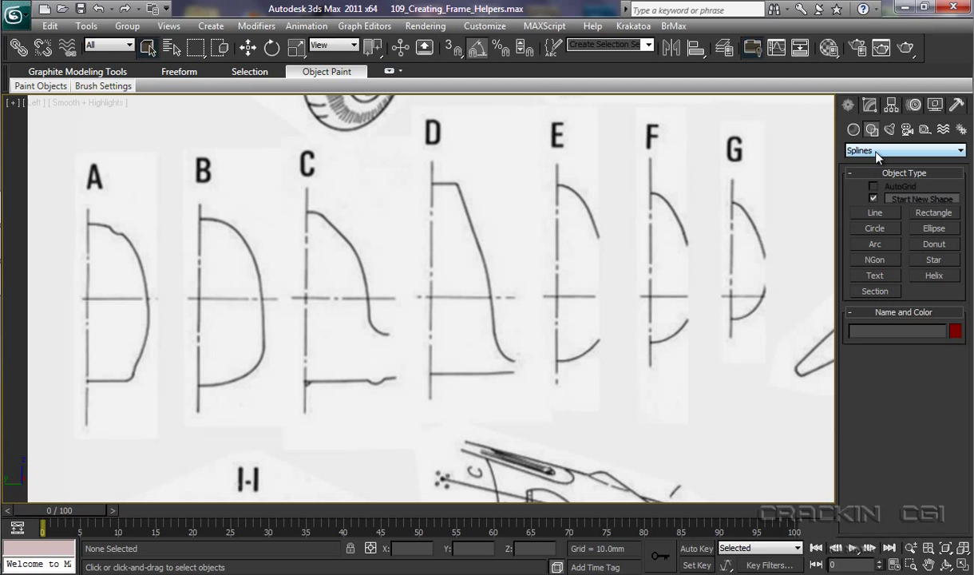
{"action": "left_click", "coordinate": [876, 214]}
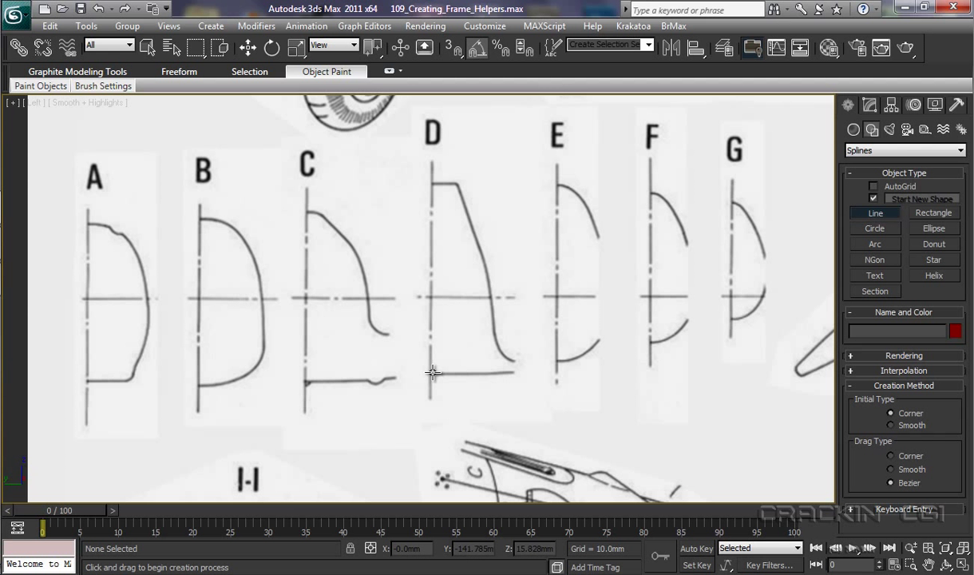
{"action": "left_click_drag", "start_coordinate": [432, 373], "coordinate": [431, 364]}
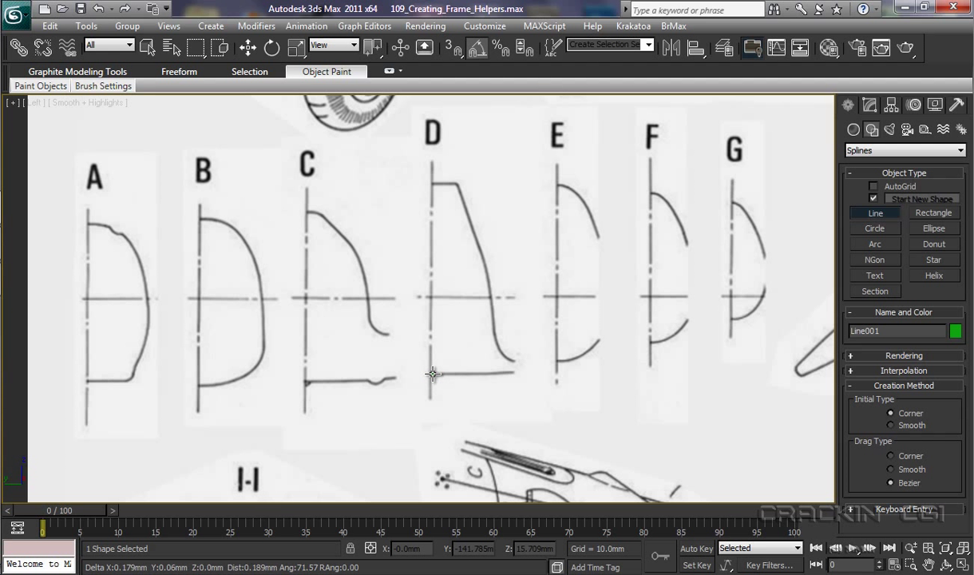
{"action": "left_click", "coordinate": [432, 184]}
{"action": "left_click", "coordinate": [458, 184]}
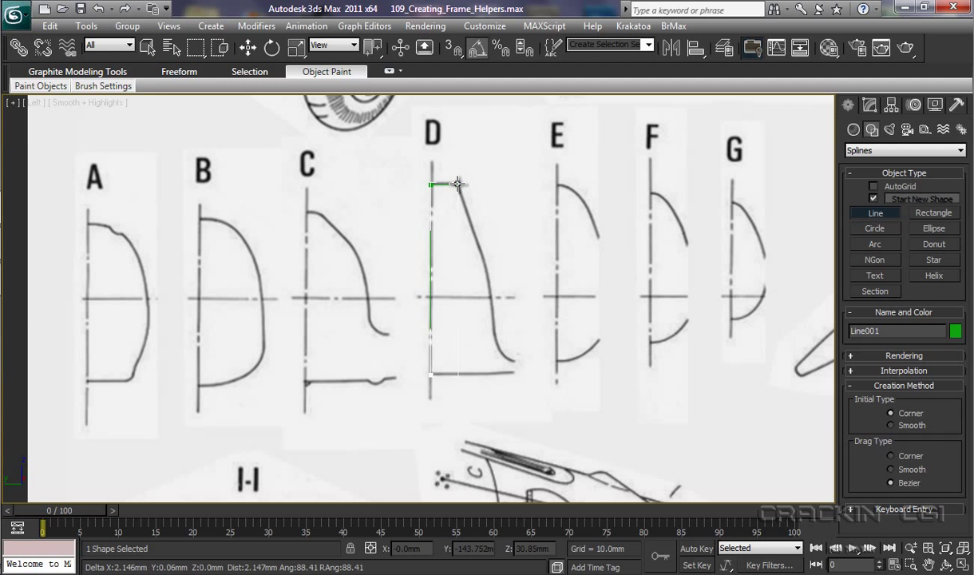
{"action": "left_click", "coordinate": [487, 265]}
{"action": "left_click", "coordinate": [496, 341]}
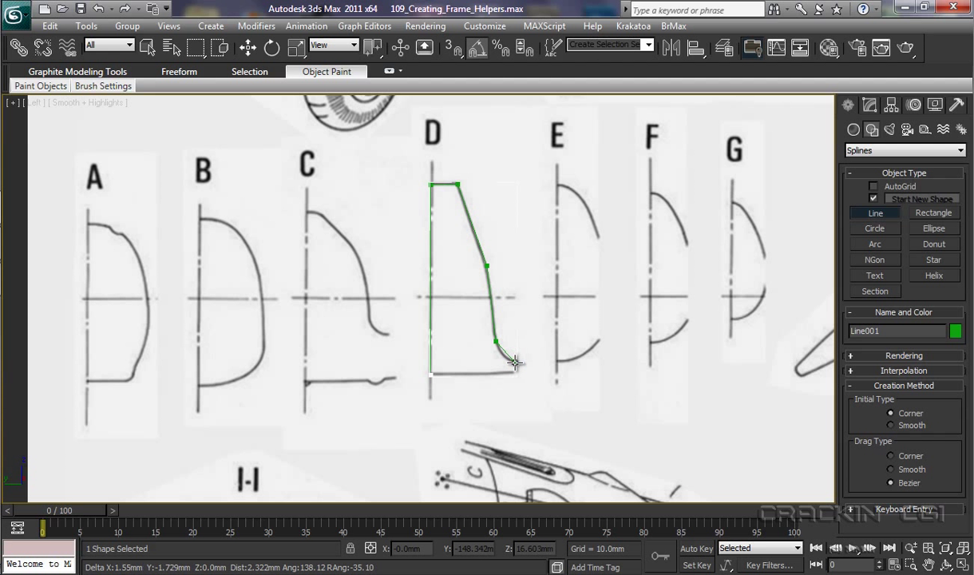
{"action": "left_click", "coordinate": [515, 364]}
{"action": "left_click", "coordinate": [513, 373]}
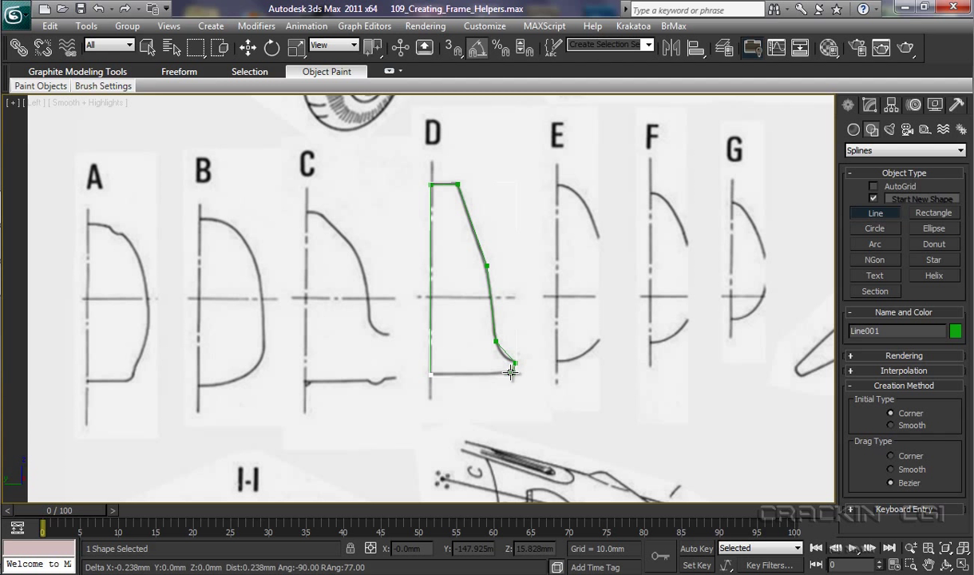
{"action": "left_click", "coordinate": [432, 374]}
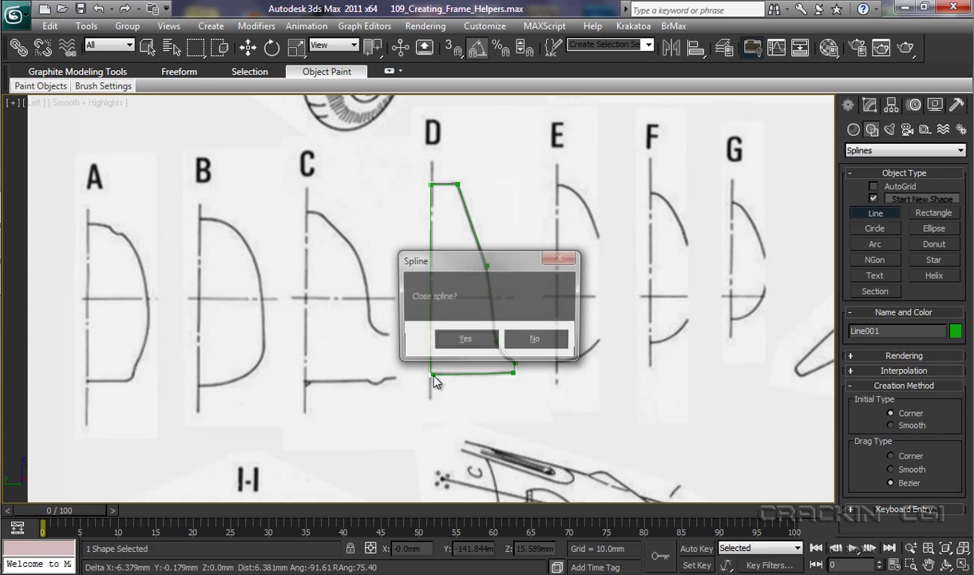
{"action": "left_click", "coordinate": [470, 340]}
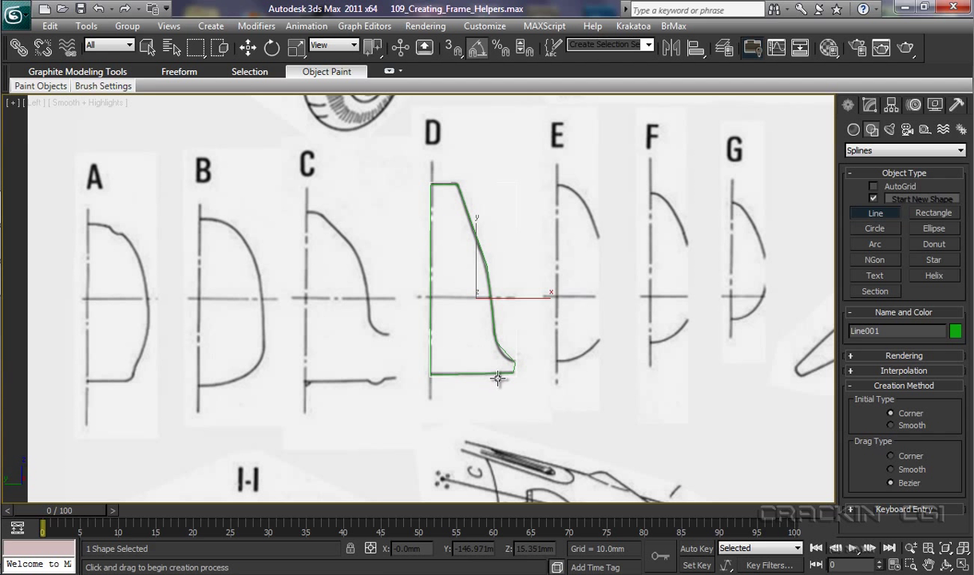
Convert the new Line001 outline to an Editable Spline.
{"action": "right_click", "coordinate": [497, 372]}
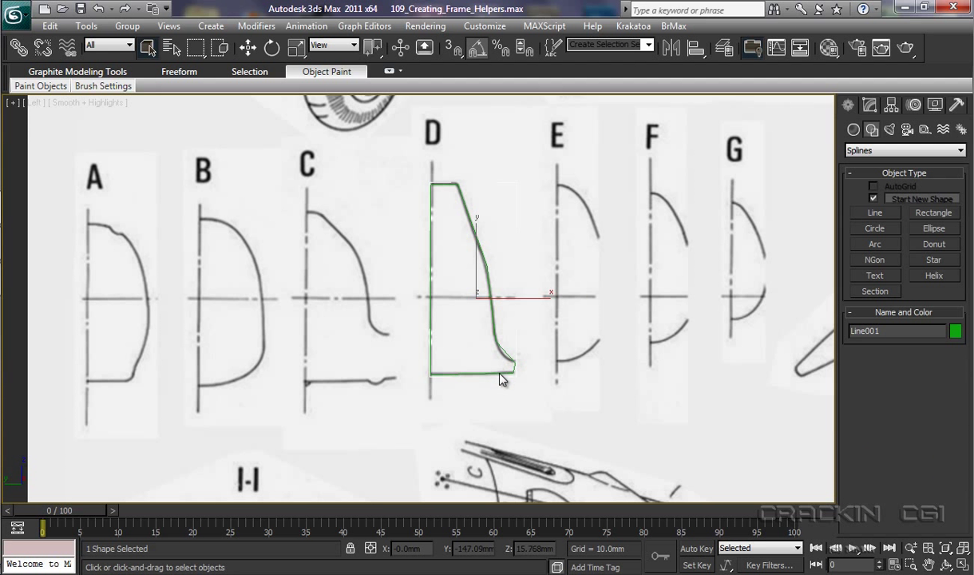
{"action": "right_click", "coordinate": [501, 366]}
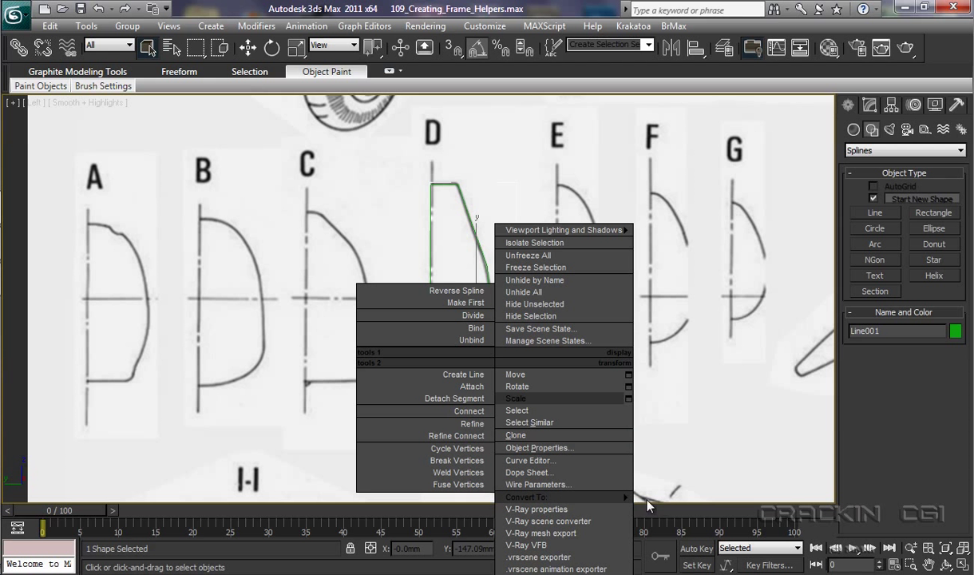
{"action": "mouse_move", "coordinate": [631, 500]}
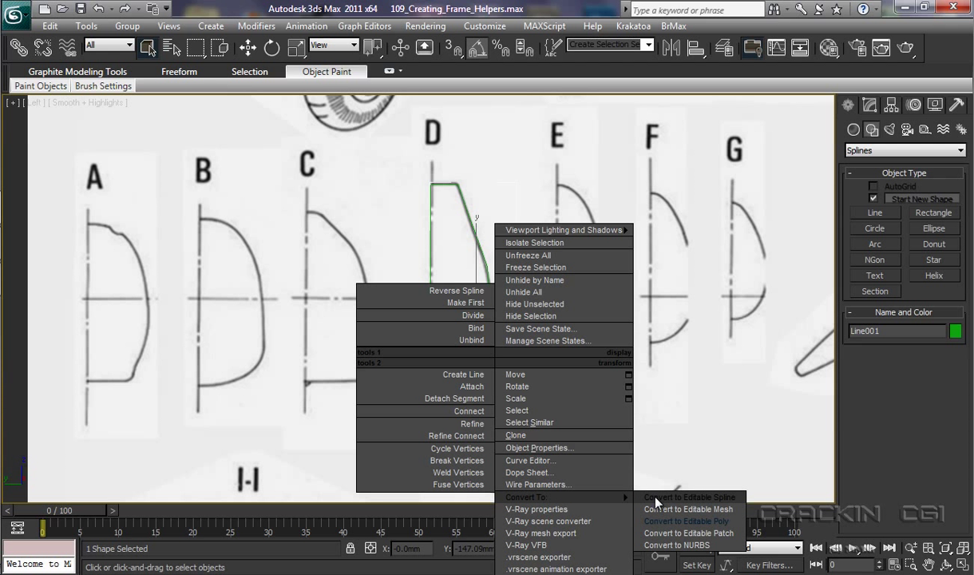
{"action": "left_click", "coordinate": [656, 501]}
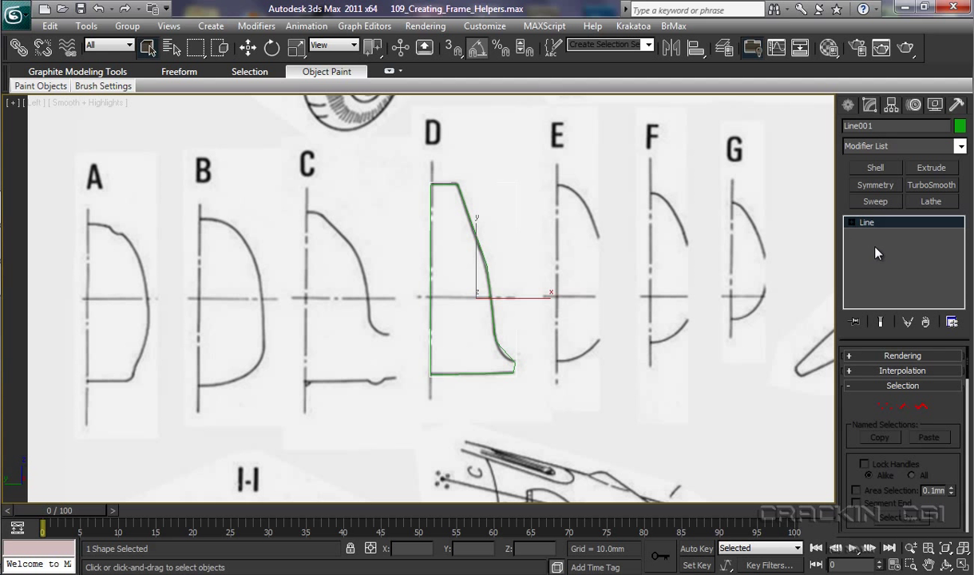
{"action": "left_click", "coordinate": [961, 146]}
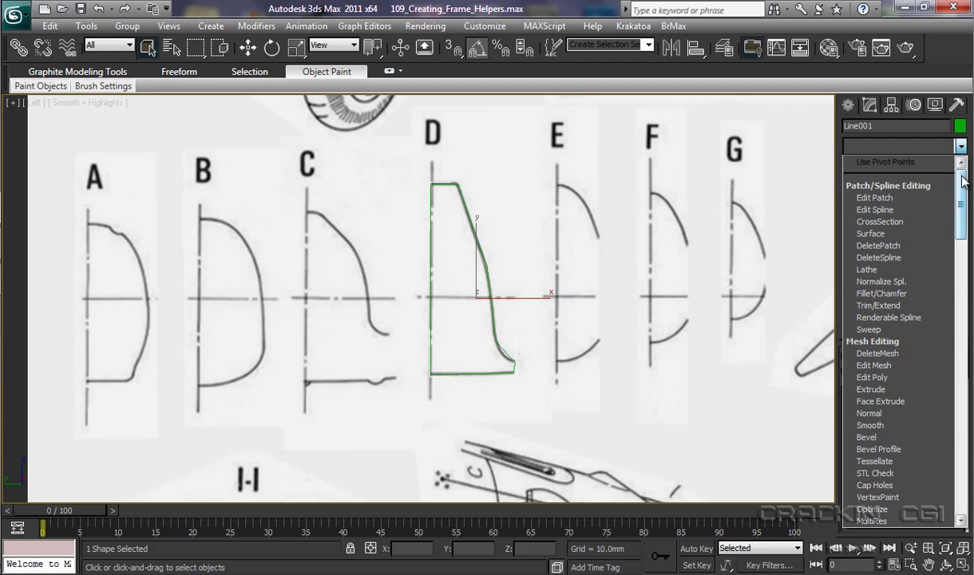
{"action": "scroll", "coordinate": [900, 242], "scroll_direction": "down", "scroll_amount": 9}
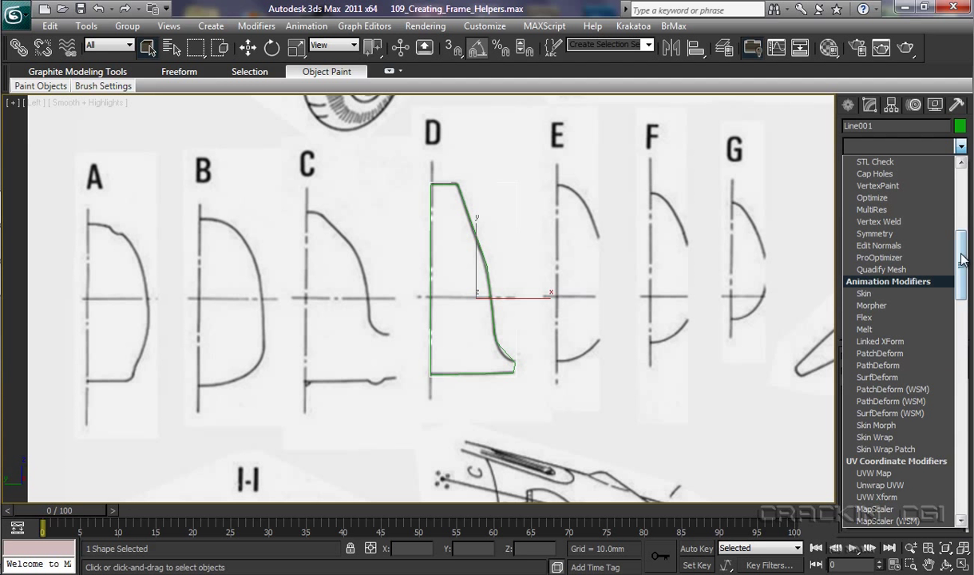
{"action": "left_click", "coordinate": [962, 147]}
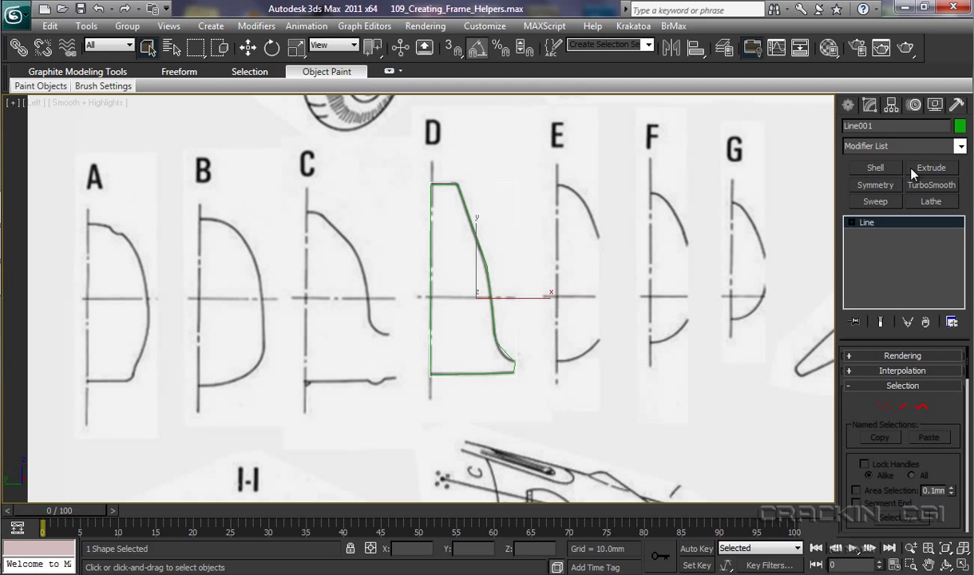
Raise the modifier set to 7 buttons and assign Push to the new slot.
{"action": "left_click", "coordinate": [953, 323]}
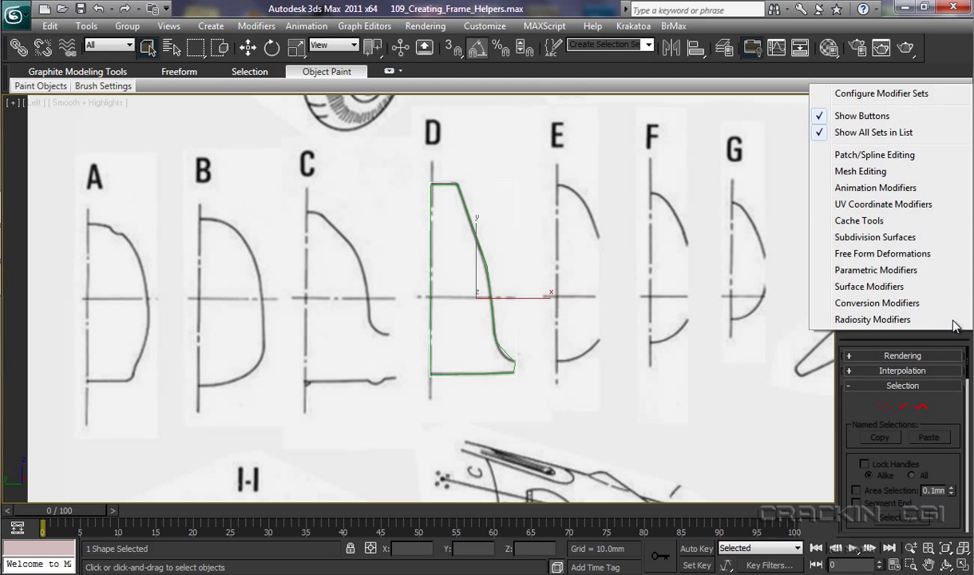
{"action": "left_click", "coordinate": [881, 94]}
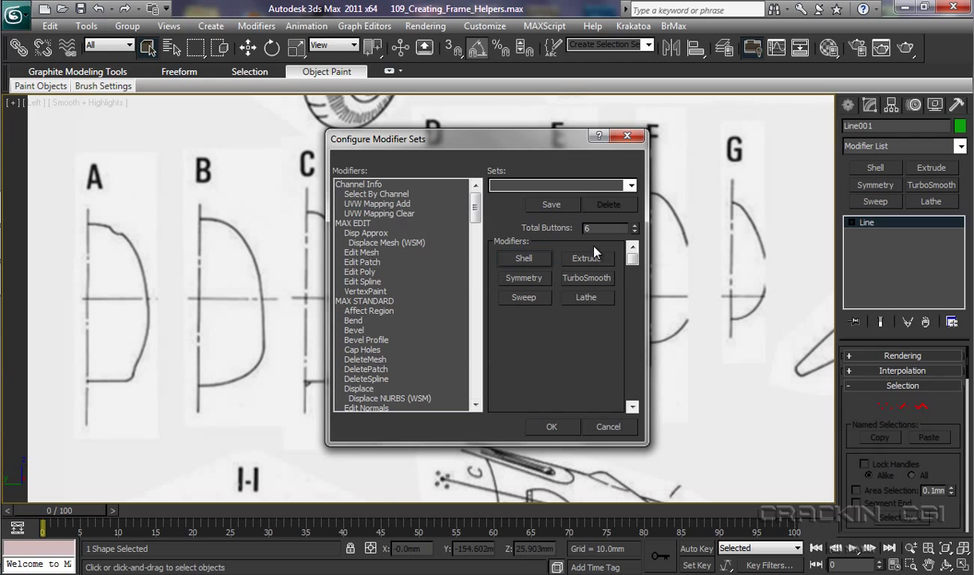
{"action": "left_click", "coordinate": [636, 226]}
{"action": "left_click_drag", "start_coordinate": [476, 218], "coordinate": [476, 271]}
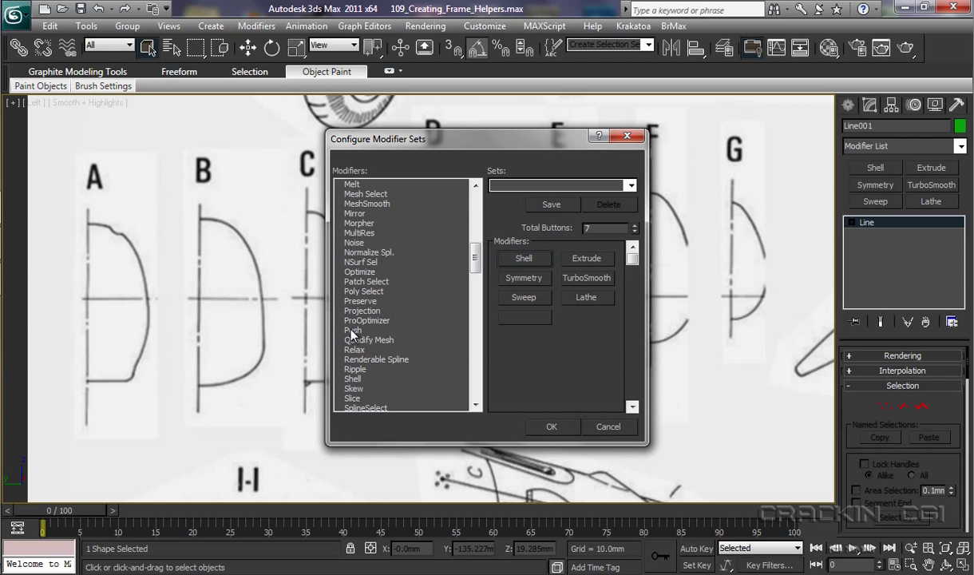
{"action": "left_click_drag", "start_coordinate": [352, 330], "coordinate": [351, 329]}
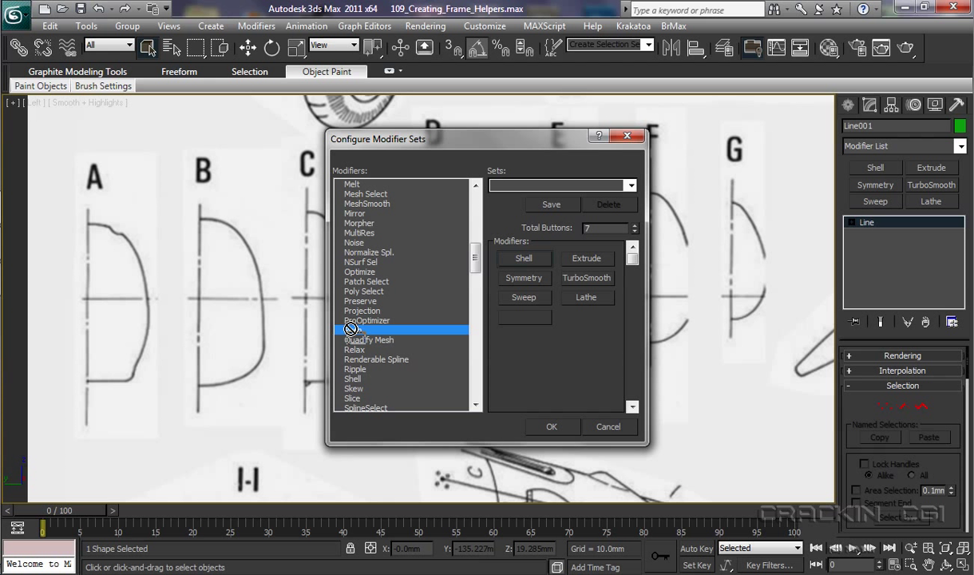
{"action": "left_click_drag", "start_coordinate": [351, 329], "coordinate": [523, 322]}
{"action": "left_click", "coordinate": [551, 429]}
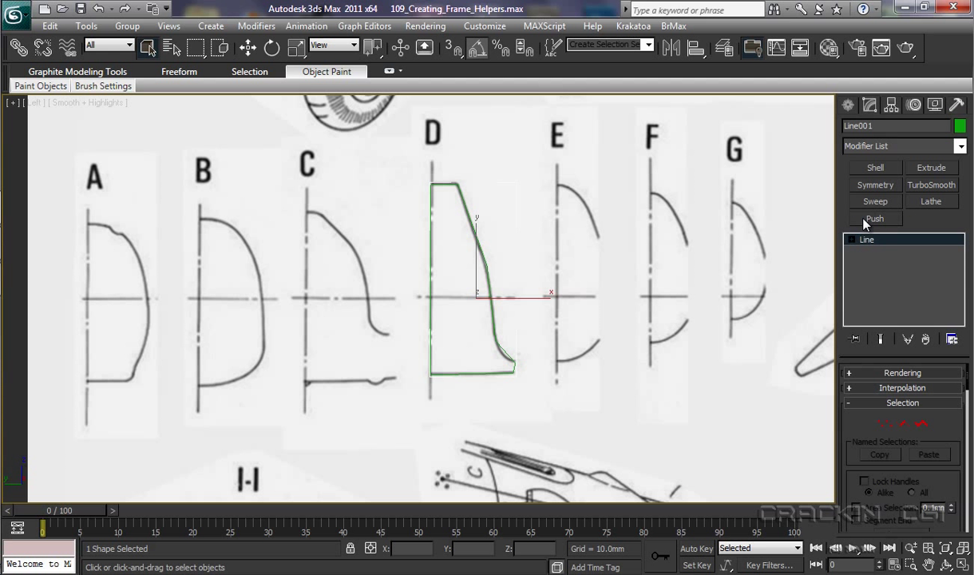
Set the modifier set's Total Buttons back to 6, dropping Push.
{"action": "left_click", "coordinate": [953, 339]}
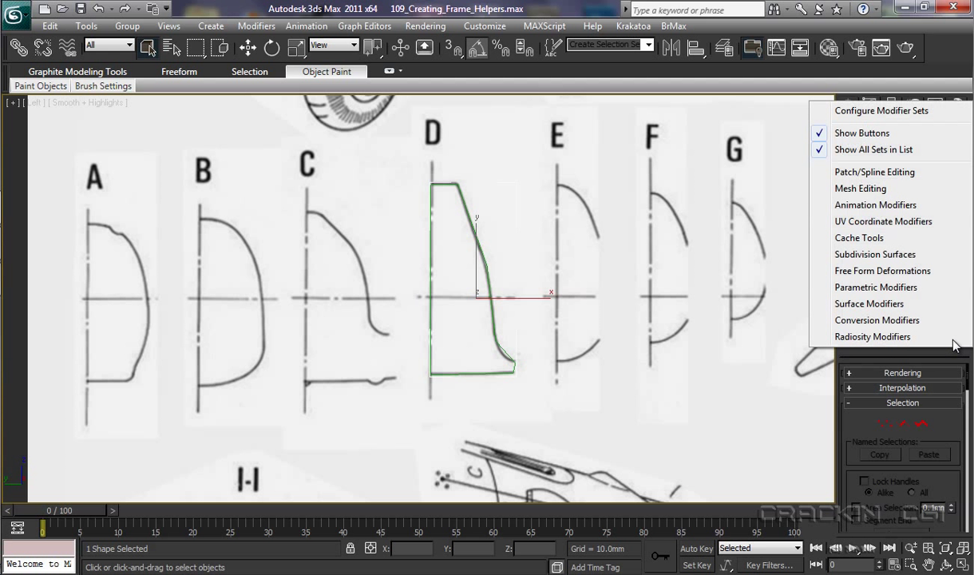
{"action": "left_click", "coordinate": [881, 111]}
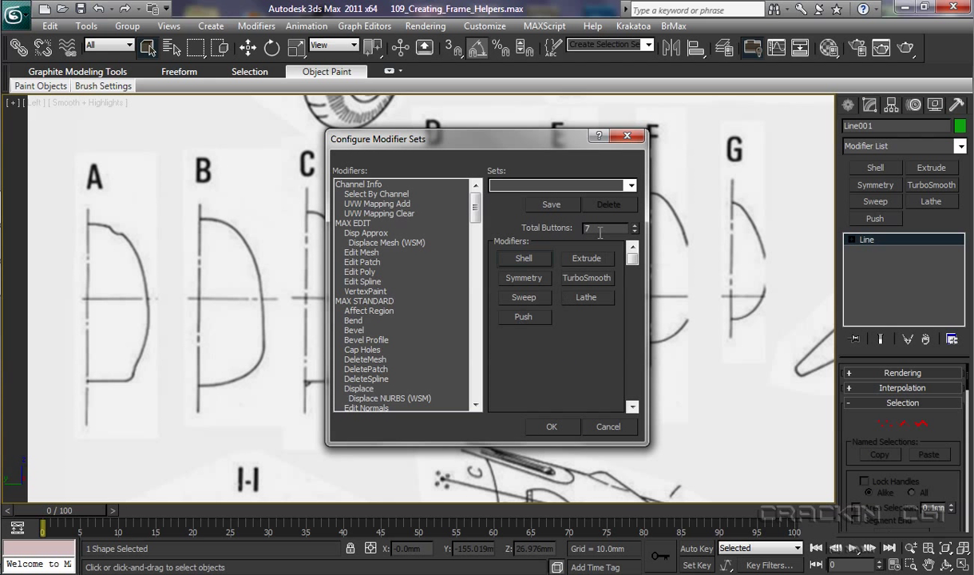
{"action": "left_click", "coordinate": [636, 231]}
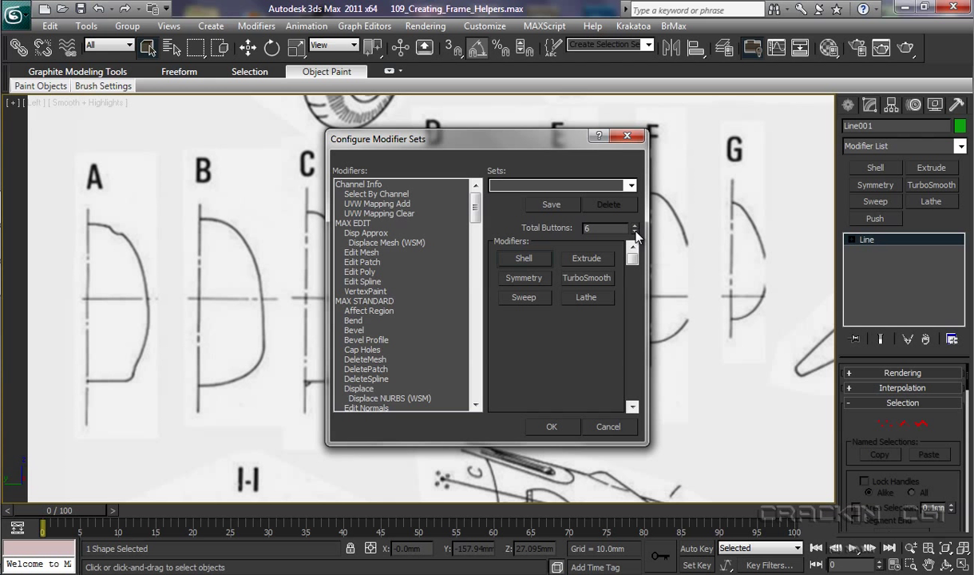
{"action": "left_click", "coordinate": [552, 425]}
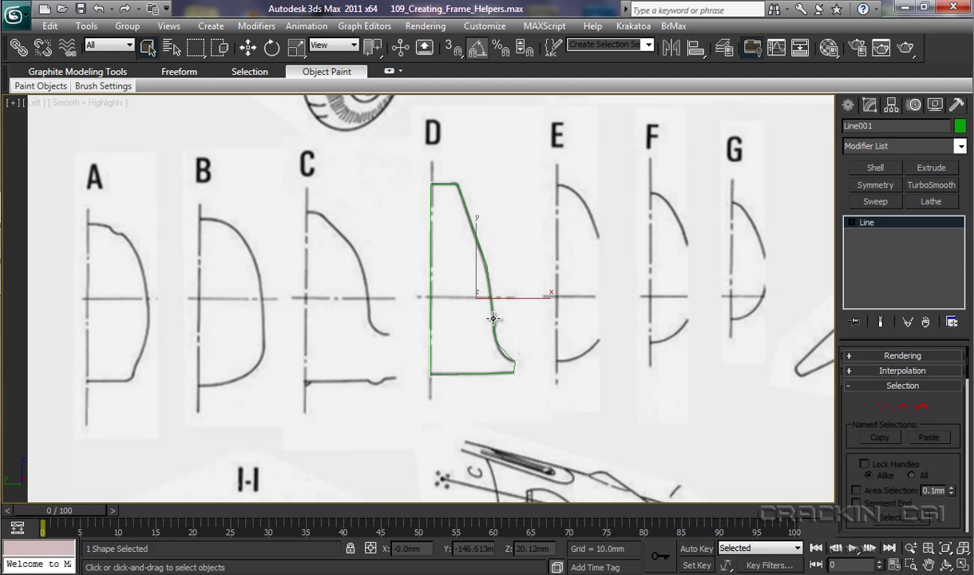
Delete the Line001 spline traced over profile D.
{"action": "key", "text": "Delete"}
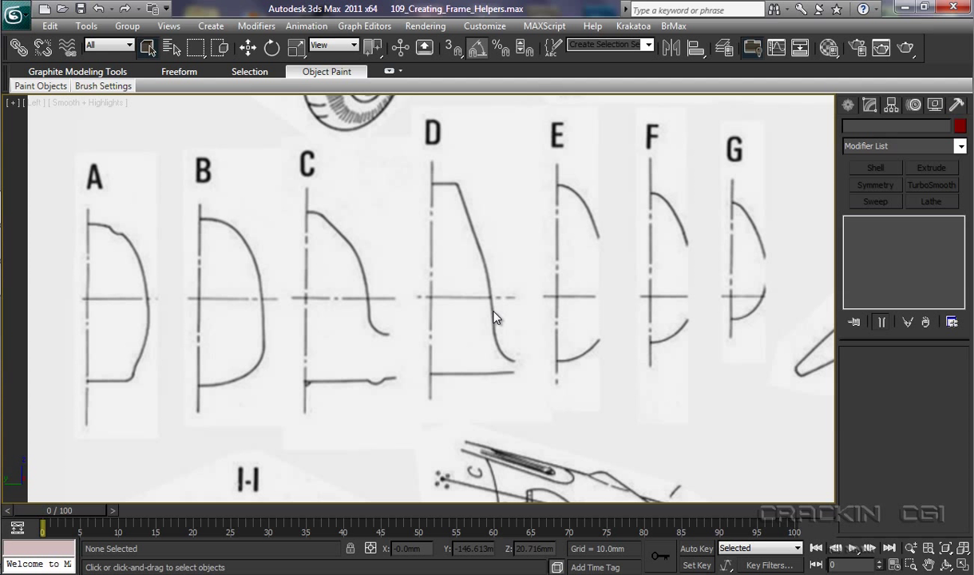
Trace profile A with a seven-vertex Line spline and close it on the first vertex.
{"action": "left_click", "coordinate": [849, 106]}
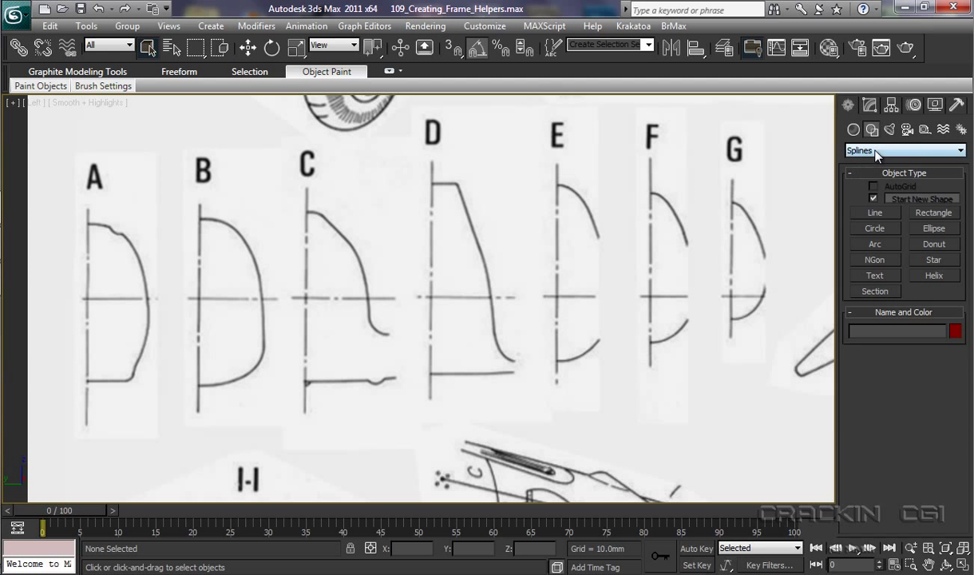
{"action": "left_click", "coordinate": [875, 213]}
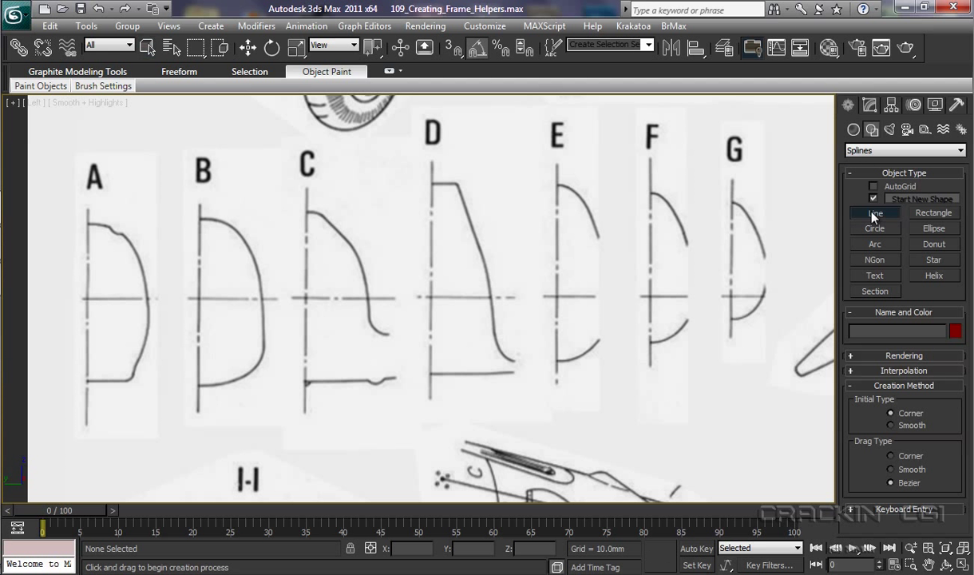
{"action": "left_click", "coordinate": [87, 380]}
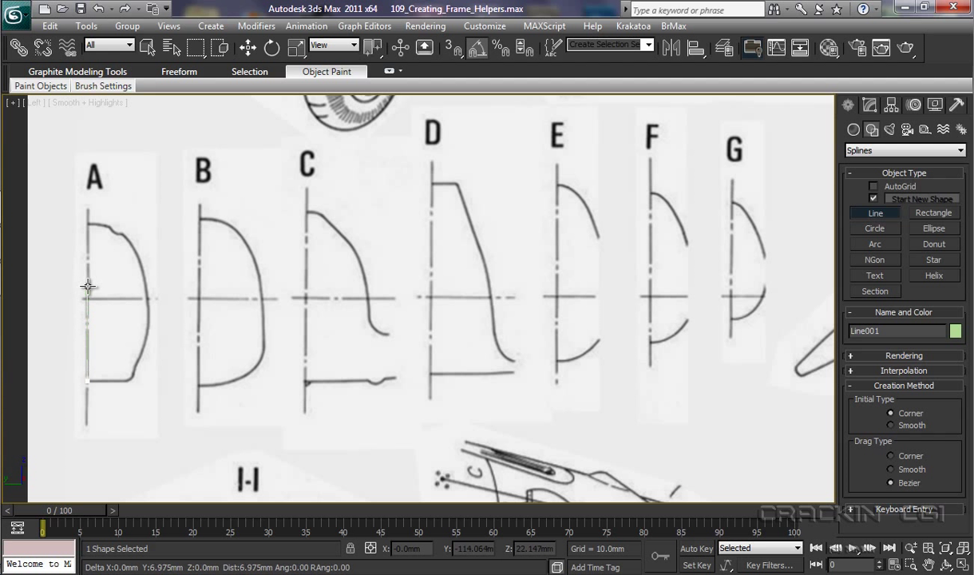
{"action": "left_click", "coordinate": [87, 223]}
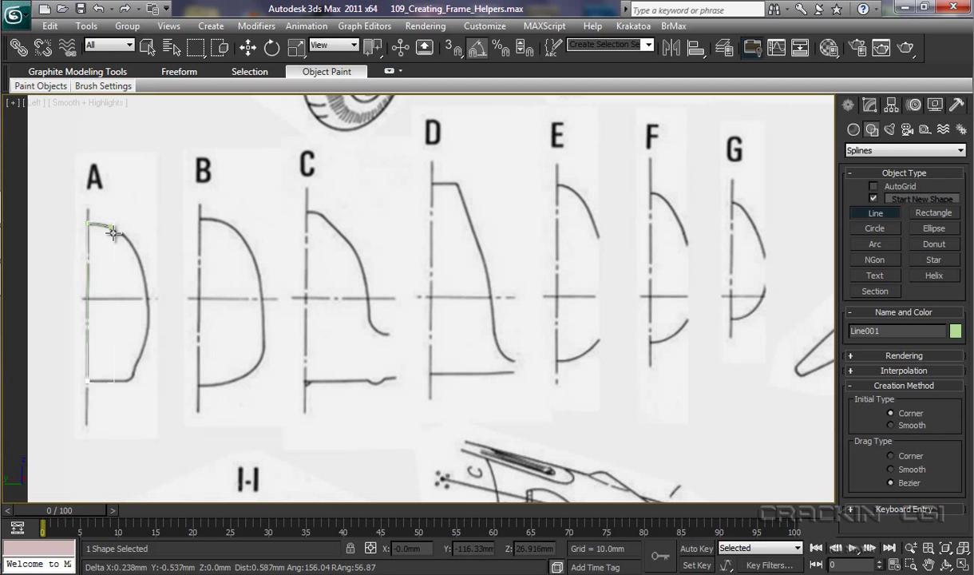
{"action": "left_click", "coordinate": [114, 232]}
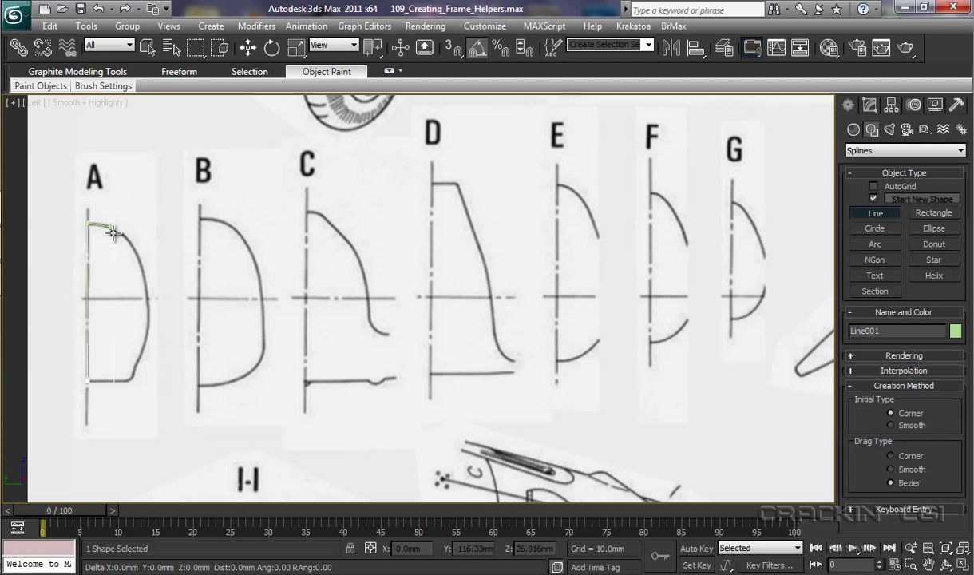
{"action": "left_click", "coordinate": [142, 269]}
{"action": "left_click", "coordinate": [149, 312]}
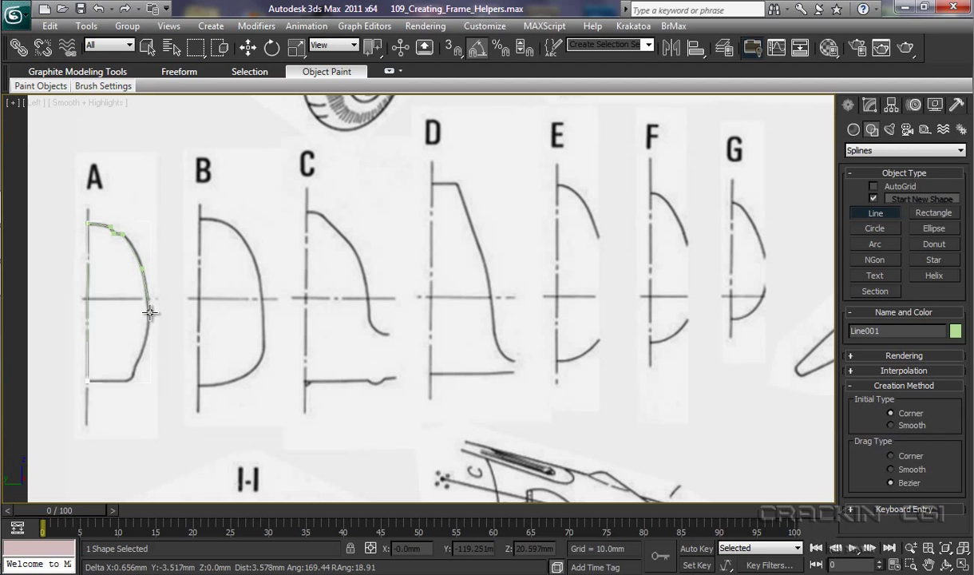
{"action": "left_click", "coordinate": [136, 364]}
{"action": "left_click", "coordinate": [122, 380]}
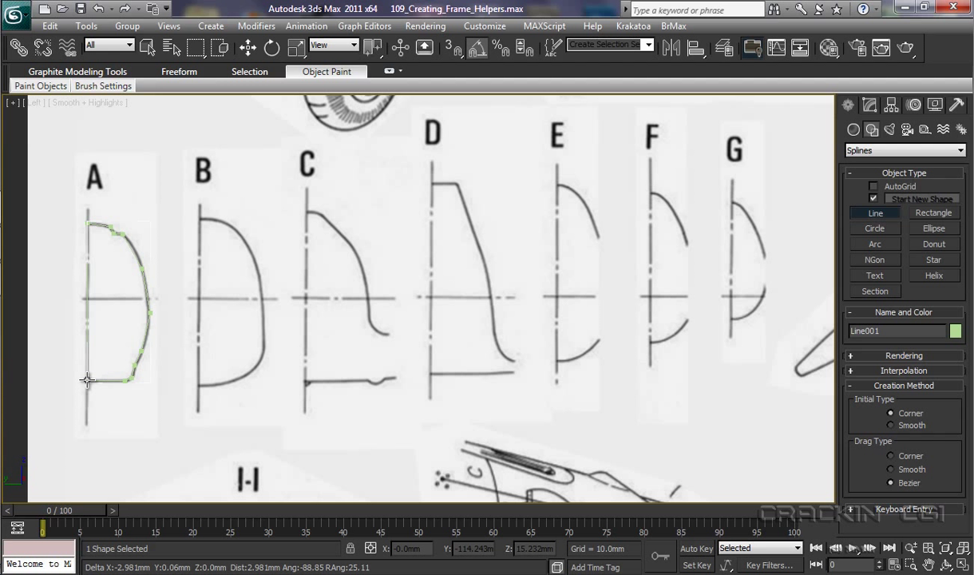
{"action": "left_click", "coordinate": [88, 380]}
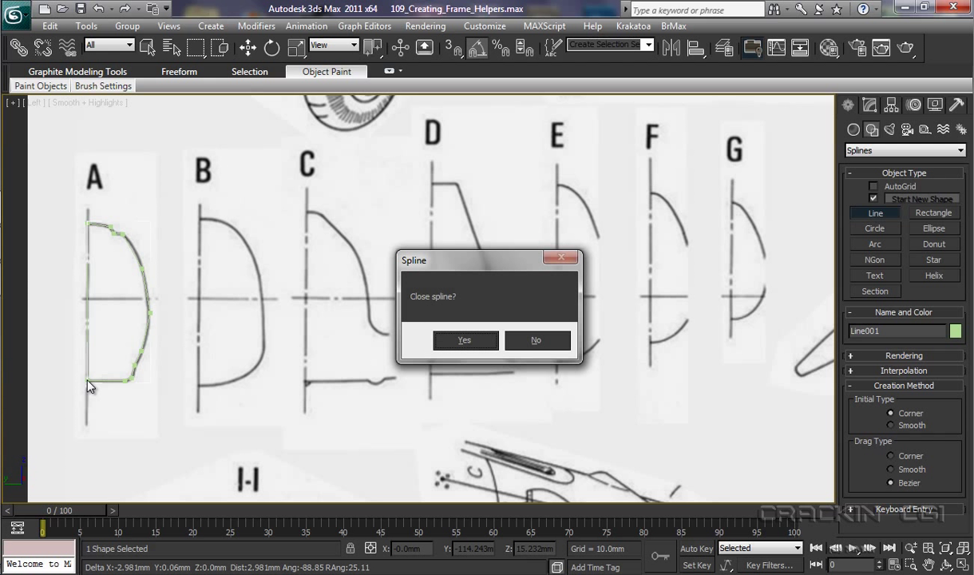
{"action": "left_click", "coordinate": [465, 341]}
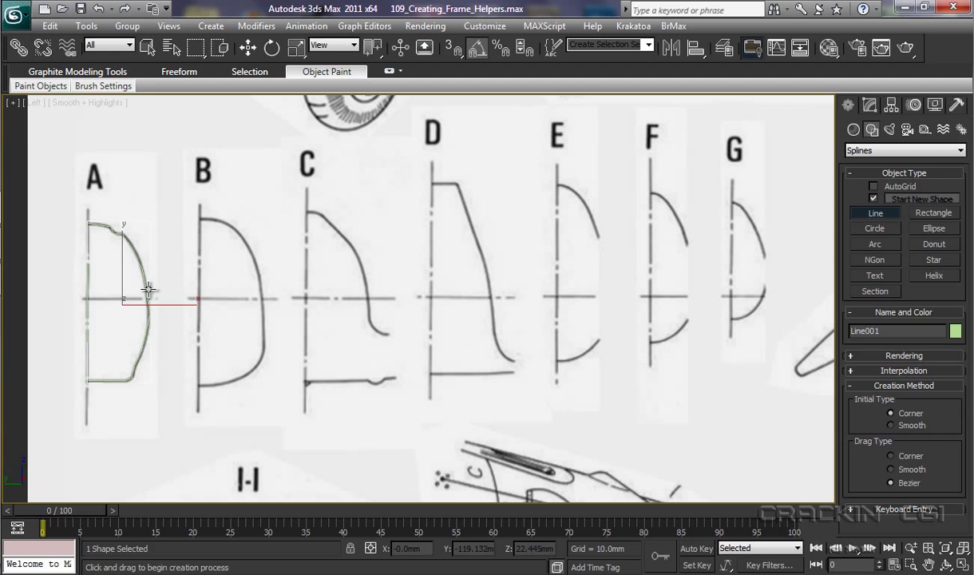
Change Line001's object colour from light green to a dark near-black custom colour.
{"action": "left_click", "coordinate": [956, 331]}
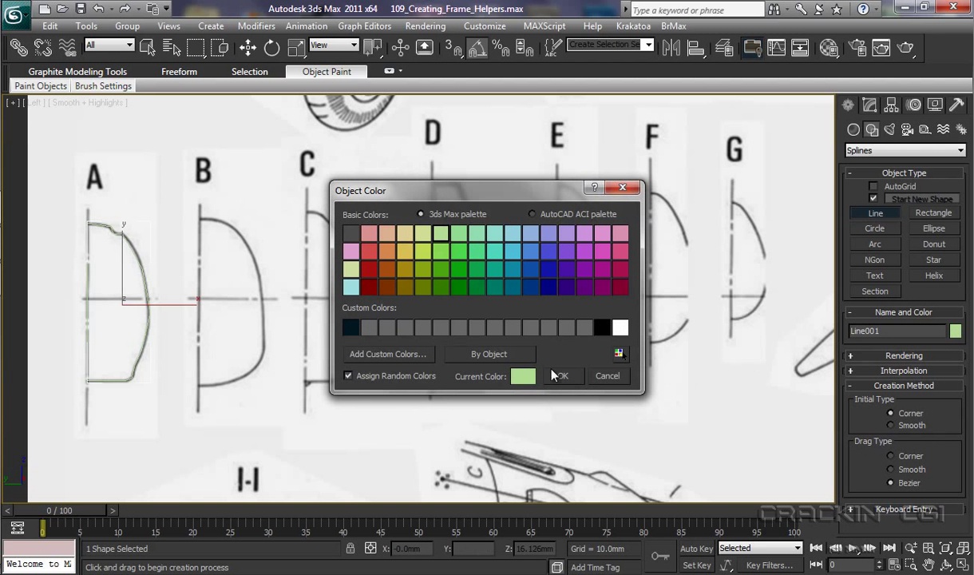
{"action": "left_click", "coordinate": [351, 328]}
{"action": "left_click", "coordinate": [567, 375]}
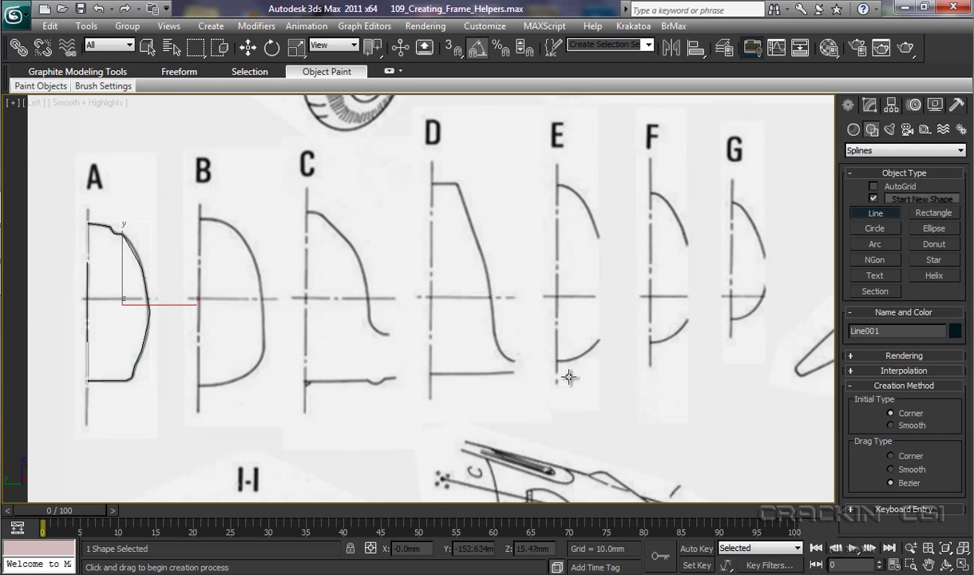
Finish drawing, then set the vertices on profile A's right curve to Smooth.
{"action": "right_click", "coordinate": [132, 372]}
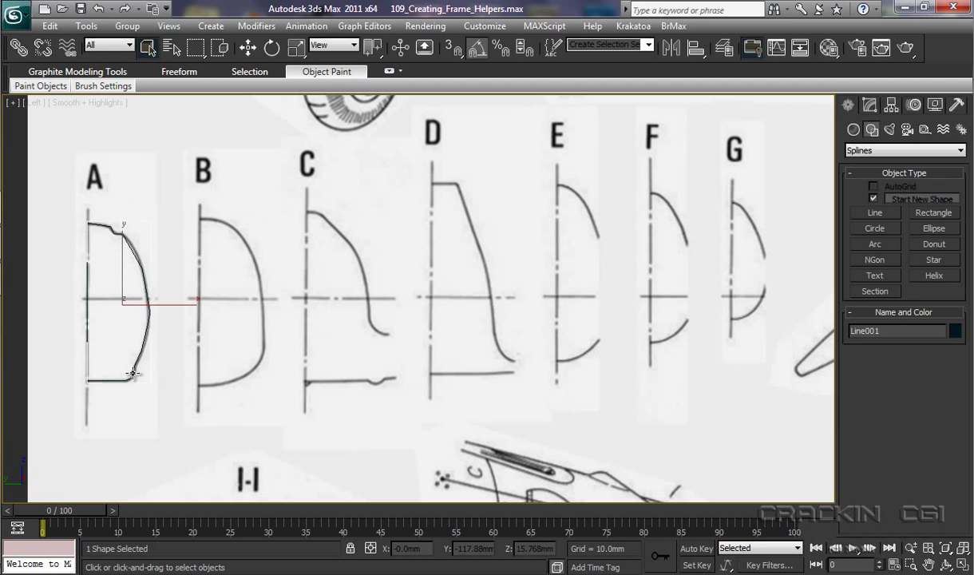
{"action": "right_click", "coordinate": [138, 354]}
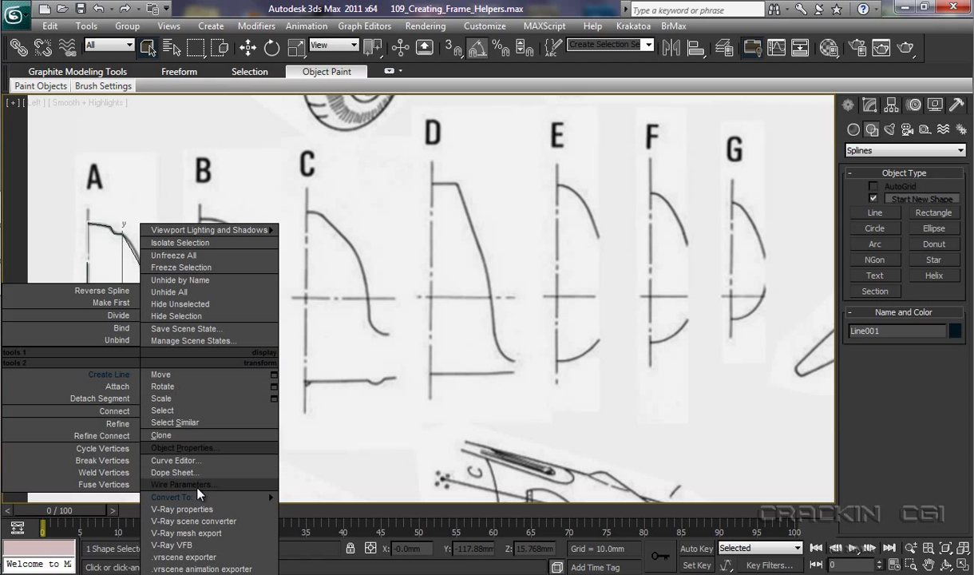
{"action": "left_click", "coordinate": [294, 475]}
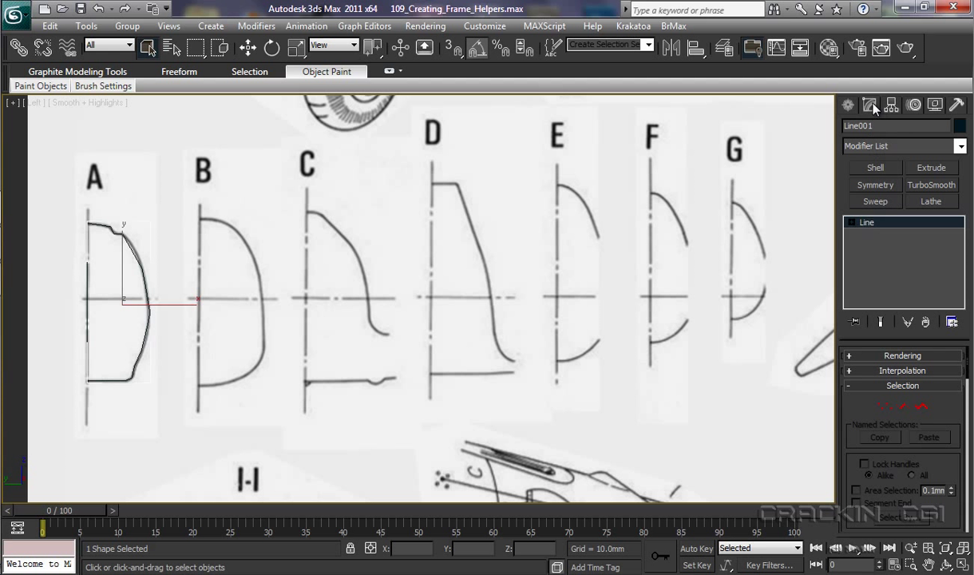
{"action": "left_click", "coordinate": [853, 224]}
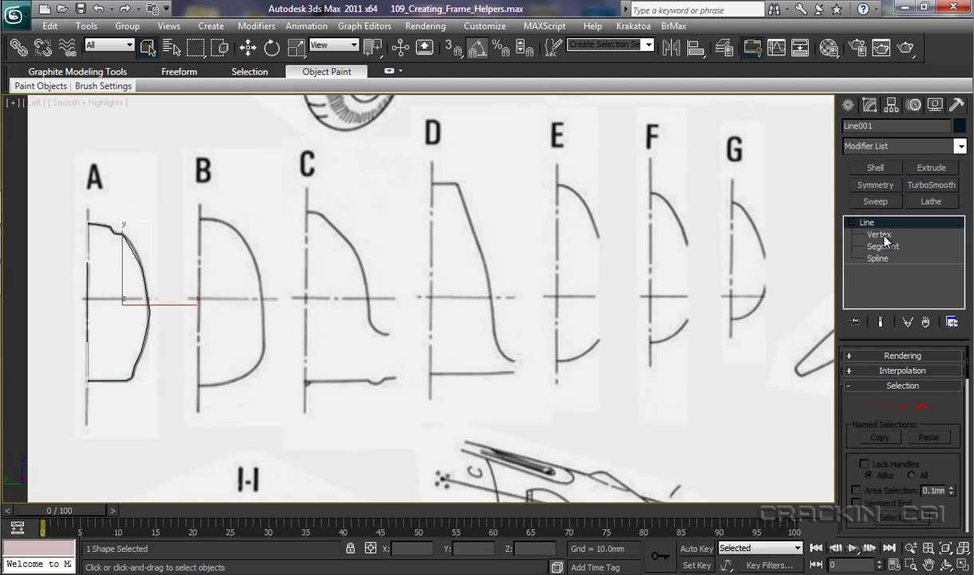
{"action": "left_click", "coordinate": [881, 234]}
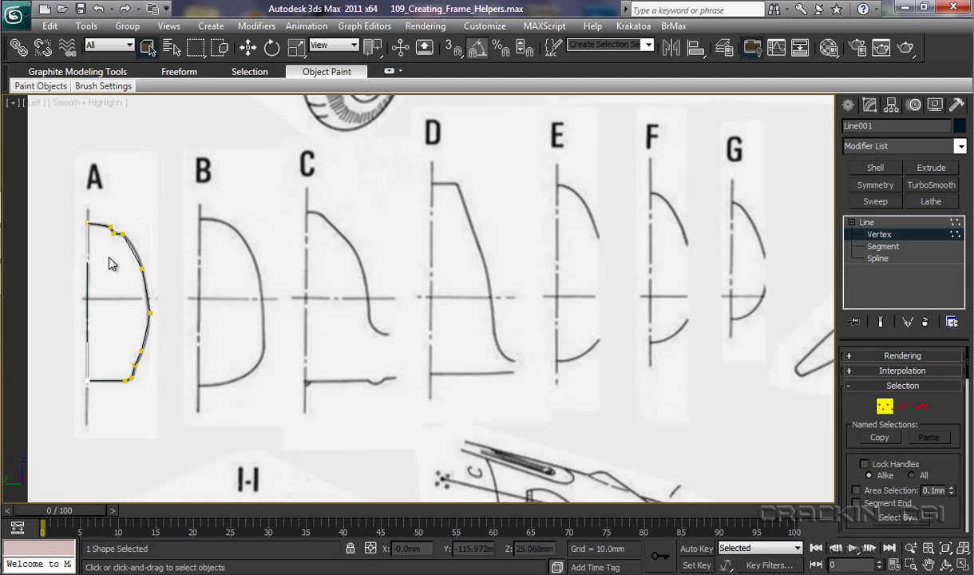
{"action": "left_click_drag", "start_coordinate": [109, 257], "coordinate": [179, 401]}
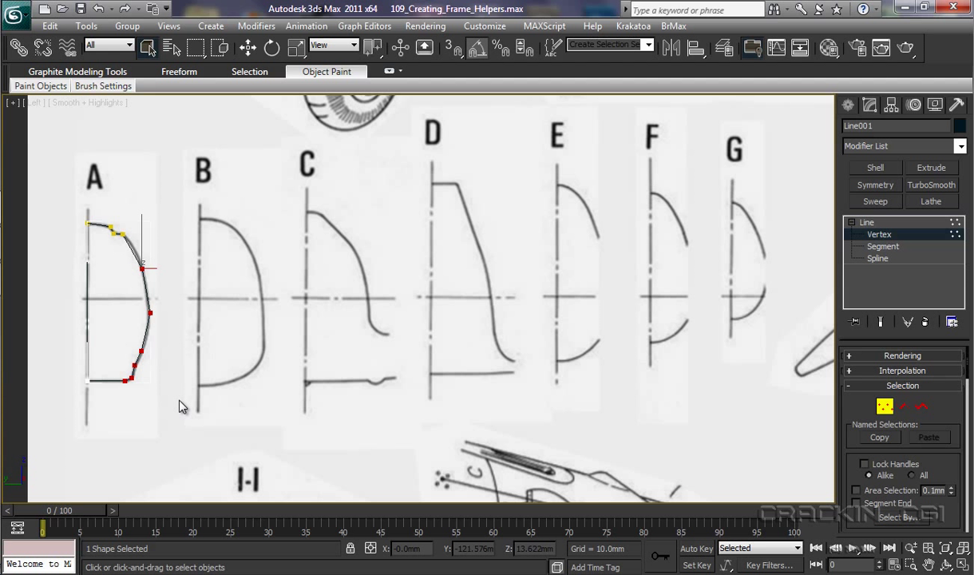
{"action": "right_click", "coordinate": [144, 345]}
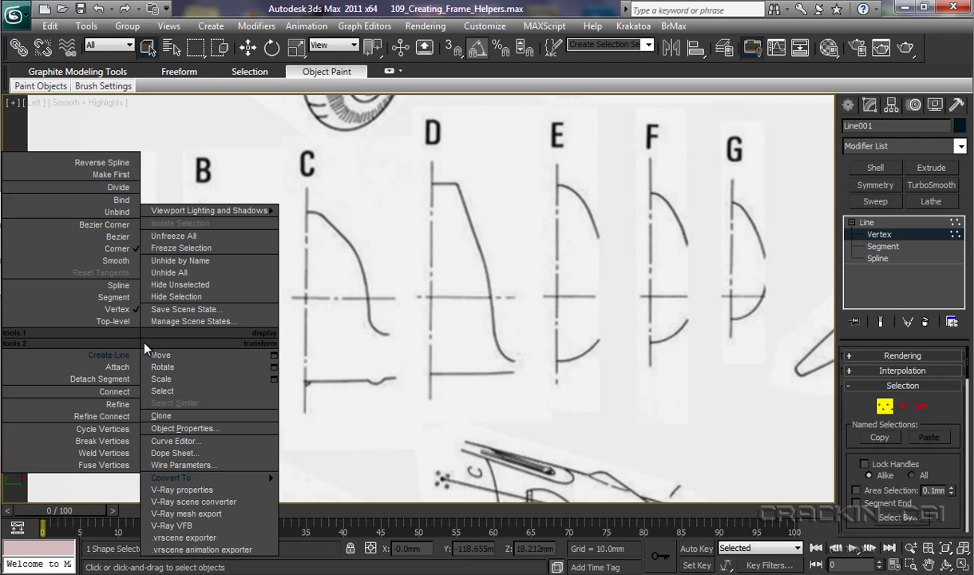
{"action": "left_click", "coordinate": [126, 262]}
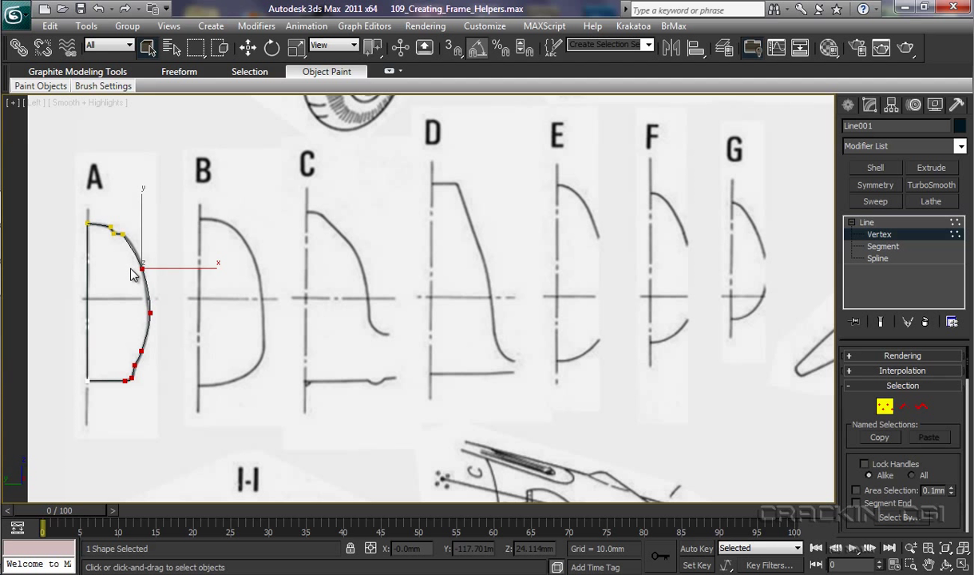
Move profile A's right-edge vertex along X to match the drawn curve.
{"action": "left_click", "coordinate": [131, 270]}
{"action": "left_click", "coordinate": [149, 314]}
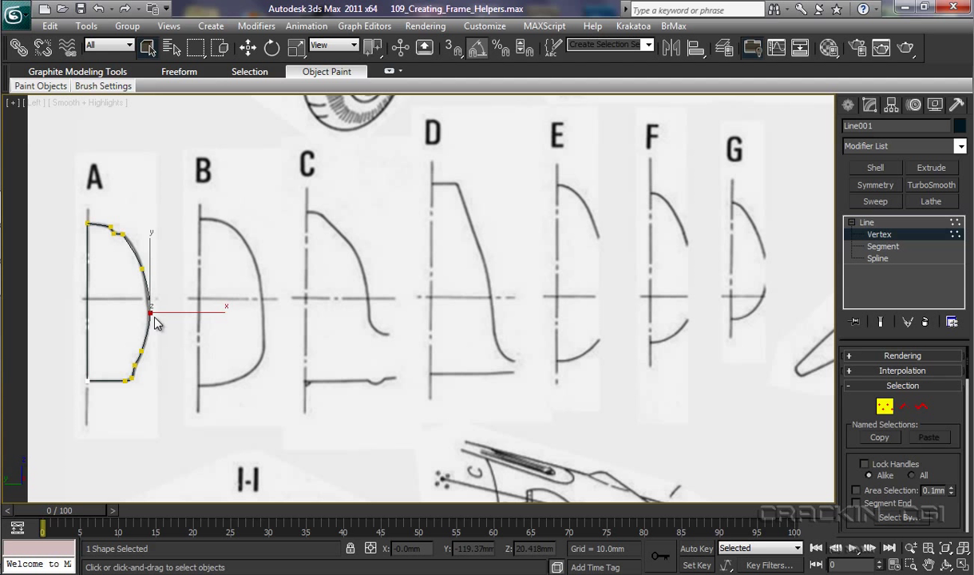
{"action": "left_click", "coordinate": [248, 49]}
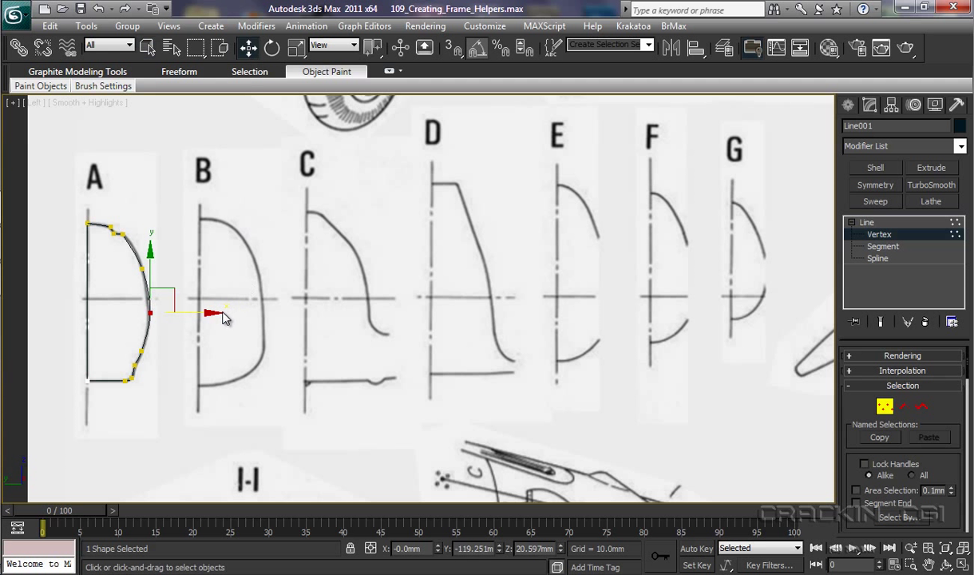
{"action": "mouse_move", "coordinate": [208, 312]}
{"action": "left_mouse_down"}
{"action": "mouse_move", "coordinate": [219, 314]}
{"action": "mouse_move", "coordinate": [192, 316]}
{"action": "left_mouse_up"}
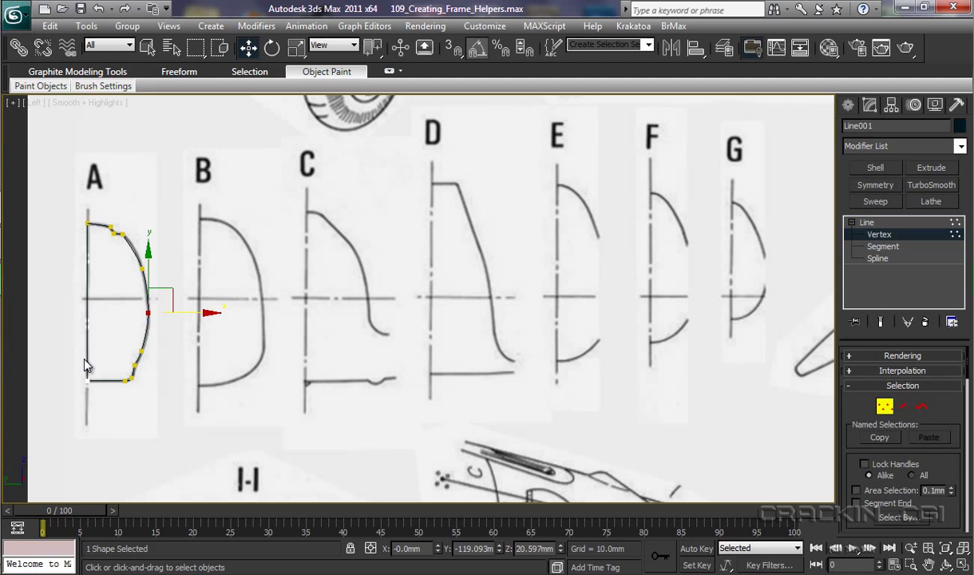
Delete profile A's straight left segment, leaving only the curved outline.
{"action": "left_click", "coordinate": [882, 246]}
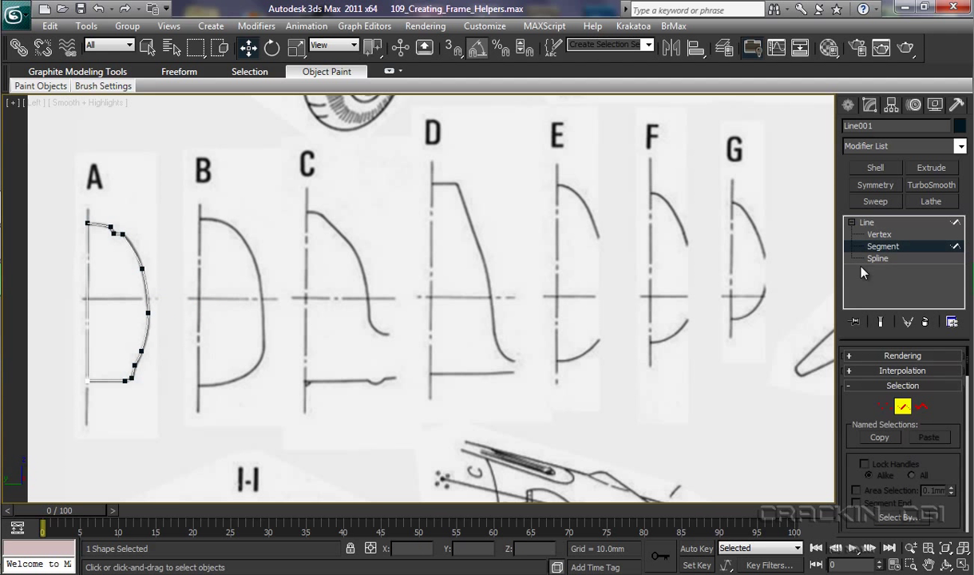
{"action": "left_click", "coordinate": [87, 324]}
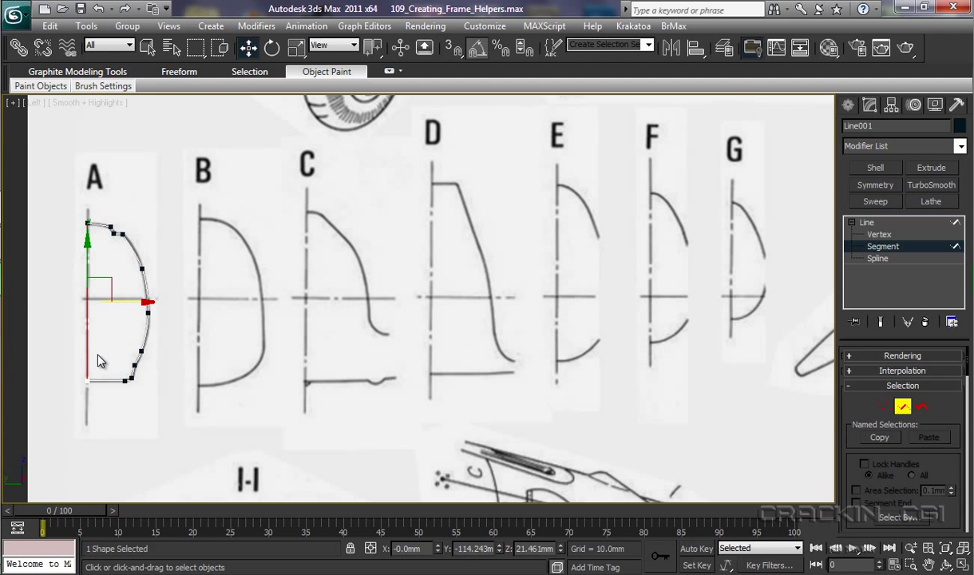
{"action": "key", "text": "Delete"}
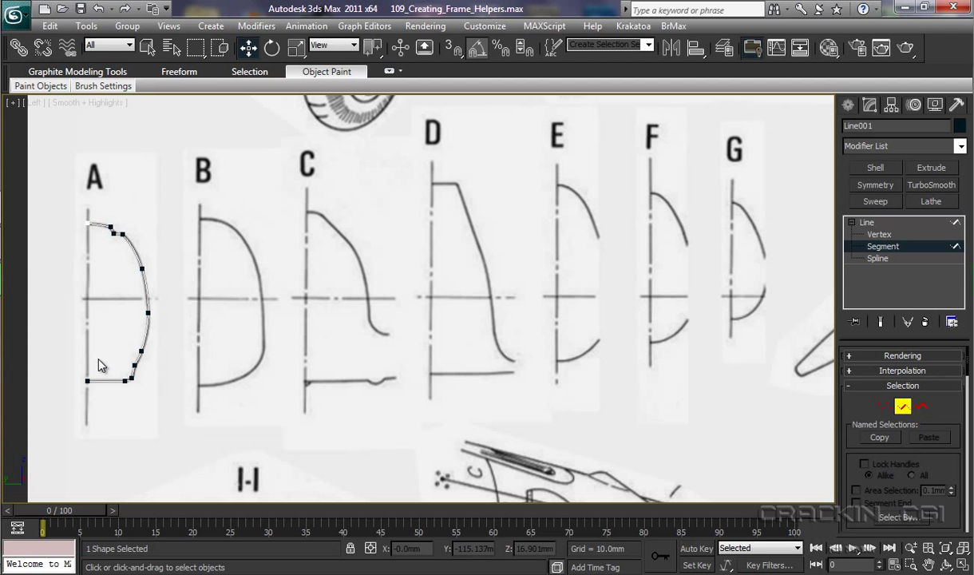
{"action": "key", "text": "q"}
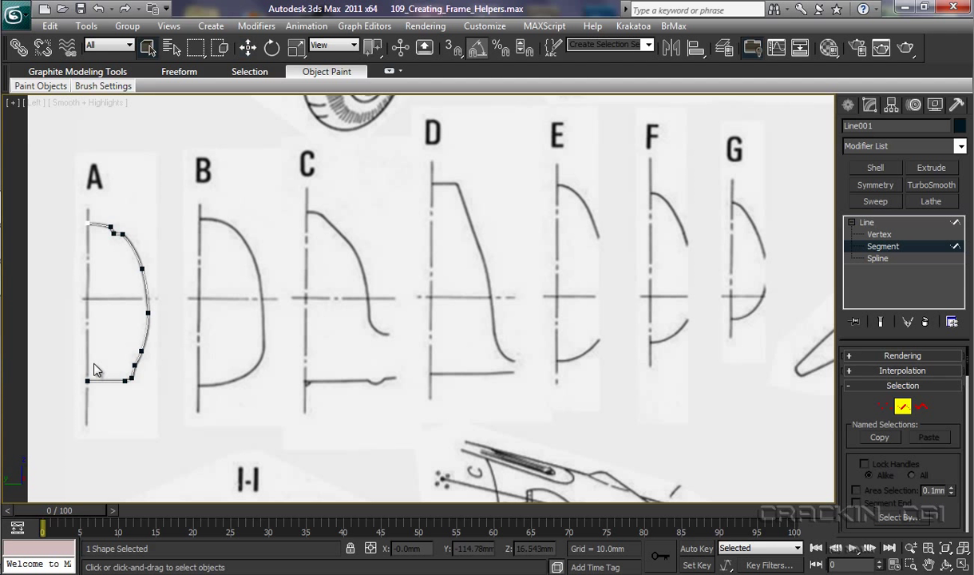
Extrude profile A by 0.5mm and add a Shell with 0.2mm inner amount, undoing a trial rotation.
{"action": "left_click", "coordinate": [869, 223]}
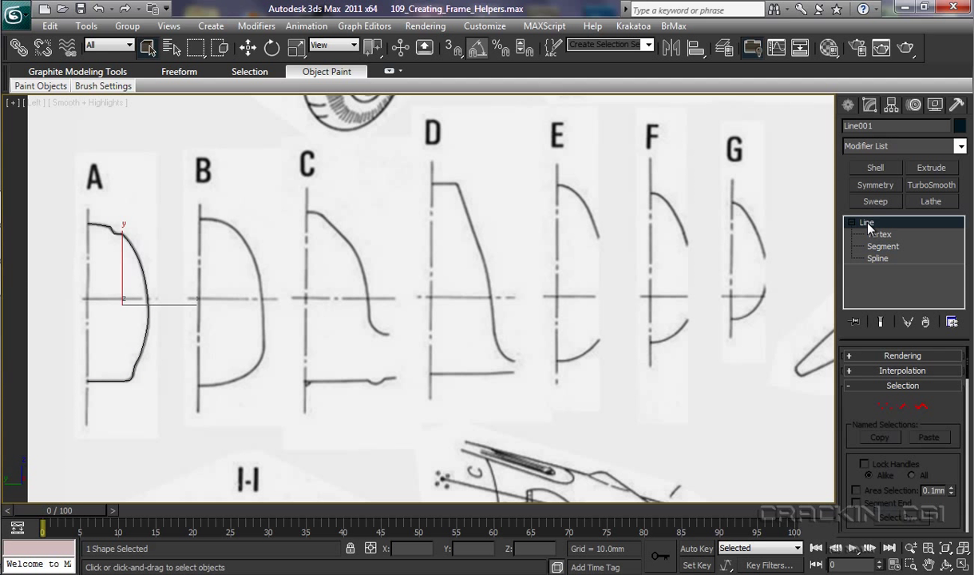
{"action": "left_click", "coordinate": [928, 169]}
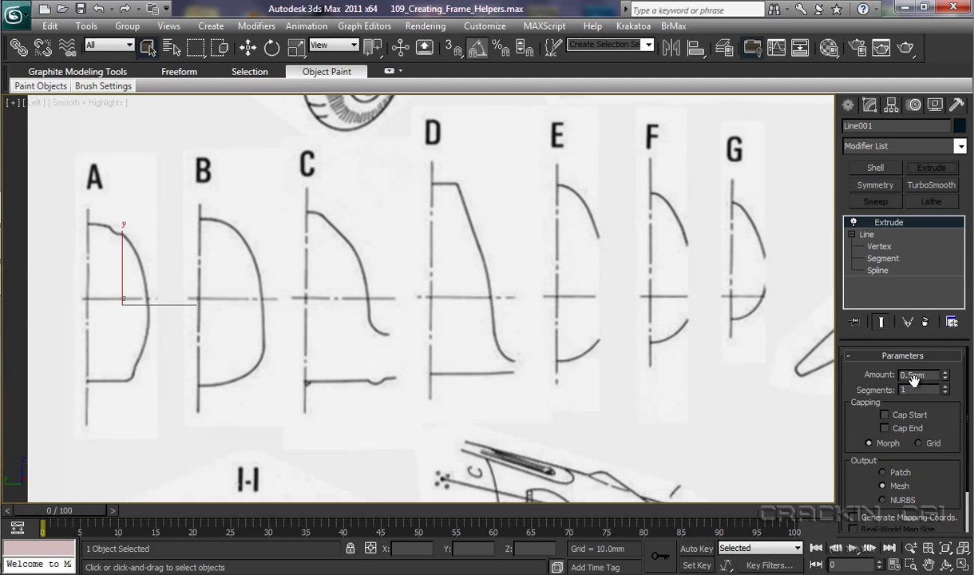
{"action": "left_click", "coordinate": [272, 50]}
{"action": "mouse_move", "coordinate": [156, 305]}
{"action": "left_mouse_down"}
{"action": "mouse_move", "coordinate": [86, 304]}
{"action": "mouse_move", "coordinate": [140, 304]}
{"action": "left_mouse_up"}
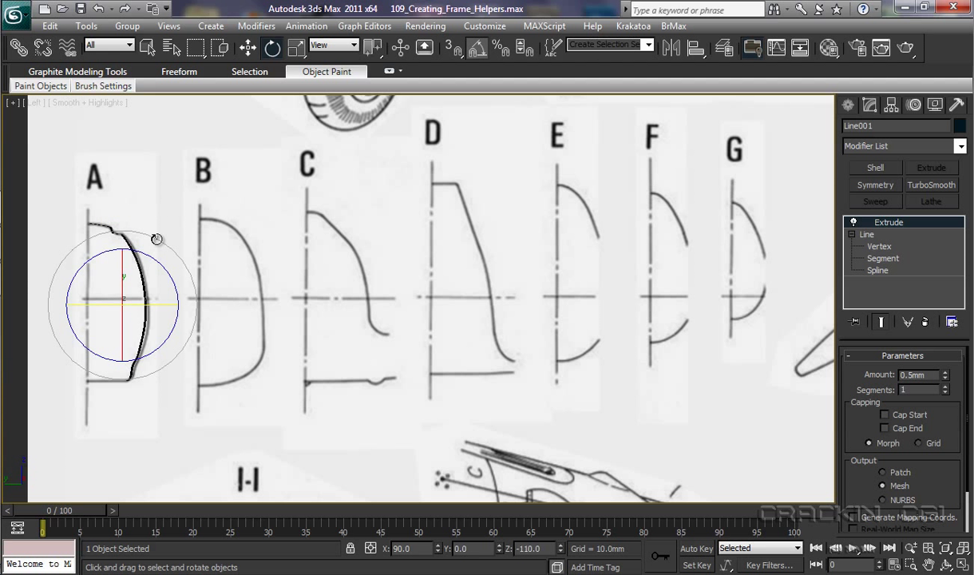
{"action": "left_click", "coordinate": [98, 8]}
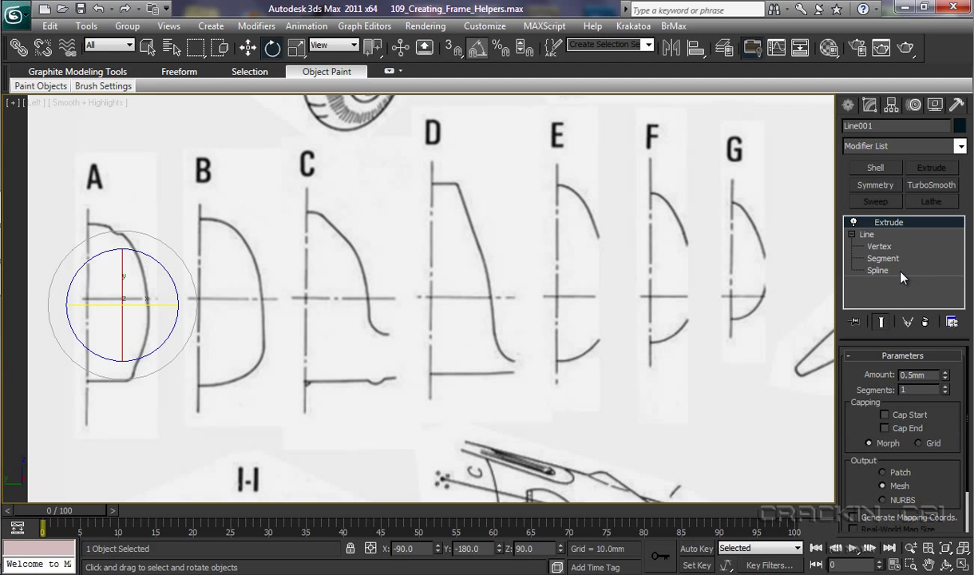
{"action": "left_click", "coordinate": [876, 169]}
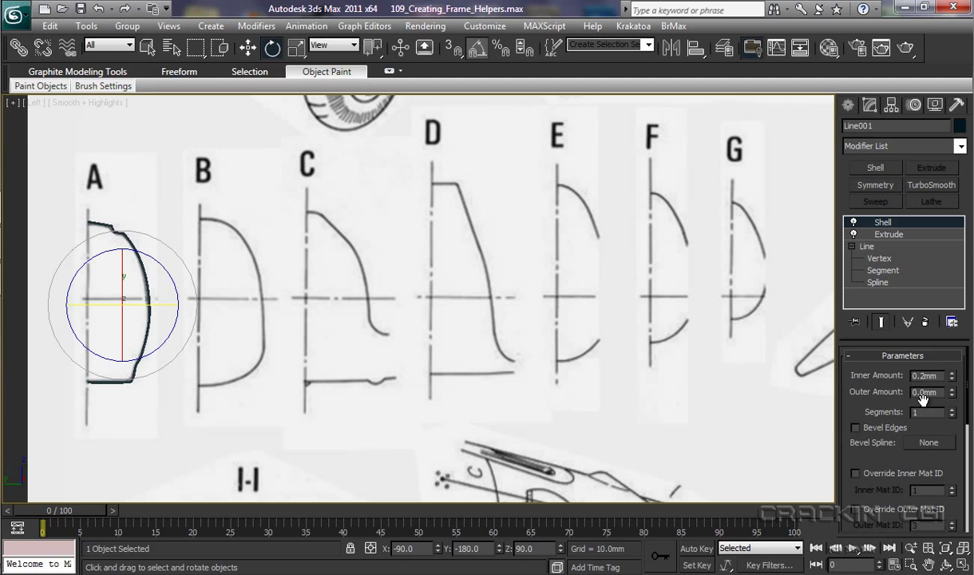
Add a Symmetry modifier and drag its mirror plane left along X to match drawing A's width.
{"action": "left_click", "coordinate": [876, 185]}
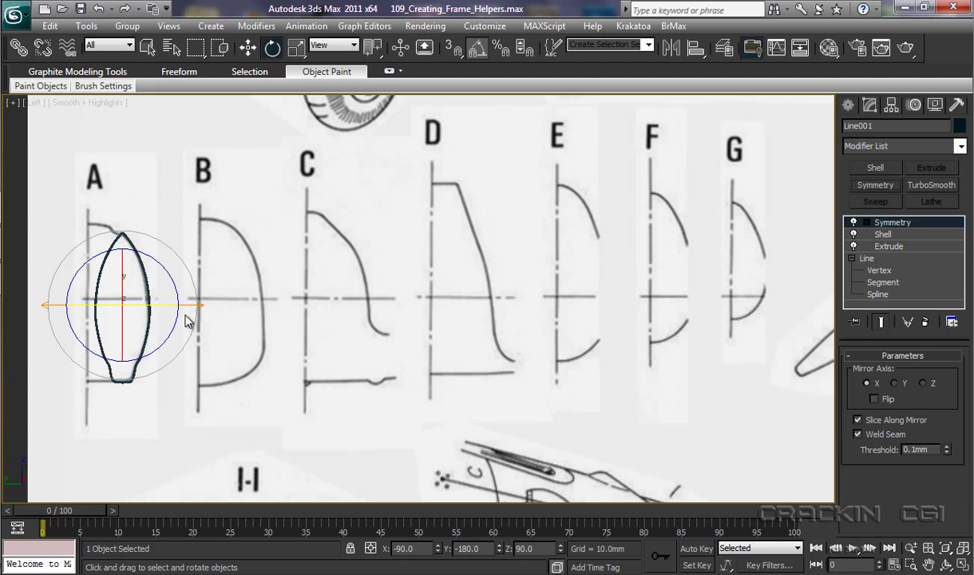
{"action": "left_click_drag", "start_coordinate": [159, 265], "coordinate": [115, 361]}
{"action": "left_click", "coordinate": [866, 222]}
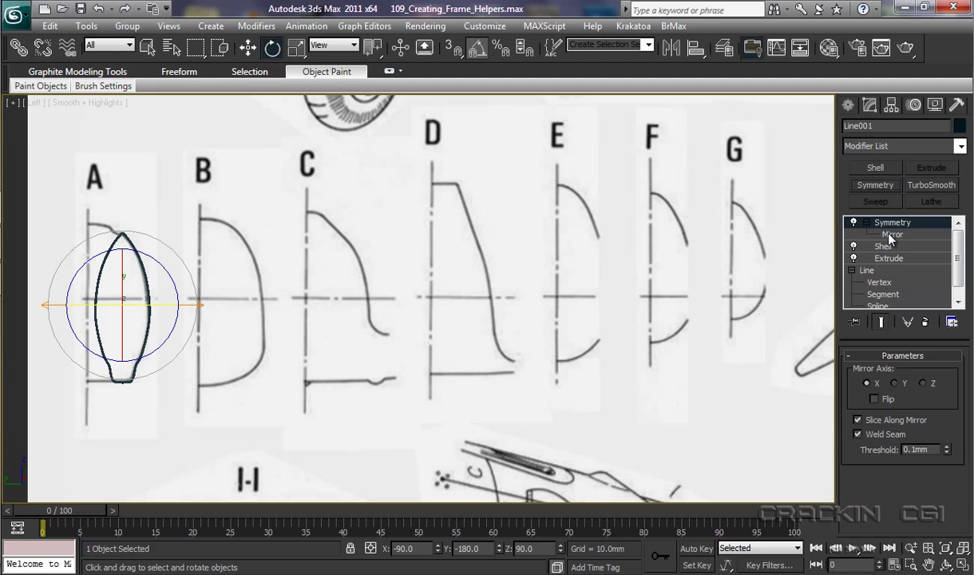
{"action": "left_click", "coordinate": [890, 235]}
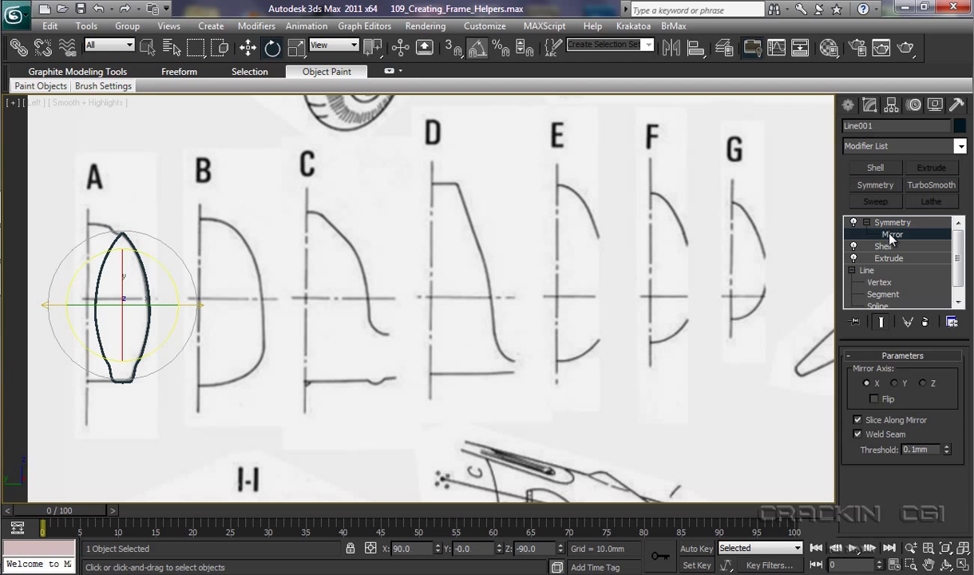
{"action": "left_click", "coordinate": [247, 49]}
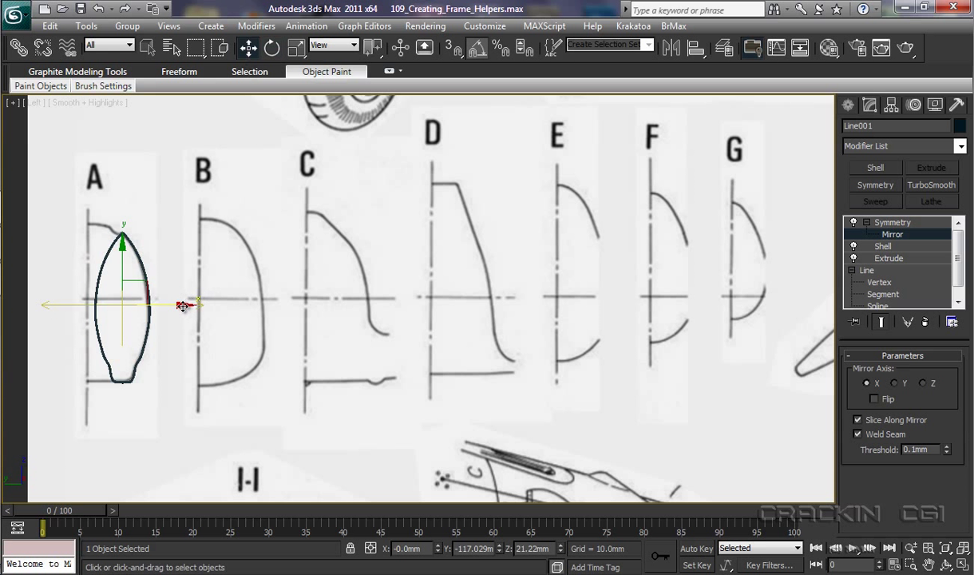
{"action": "left_click_drag", "start_coordinate": [183, 306], "coordinate": [148, 307]}
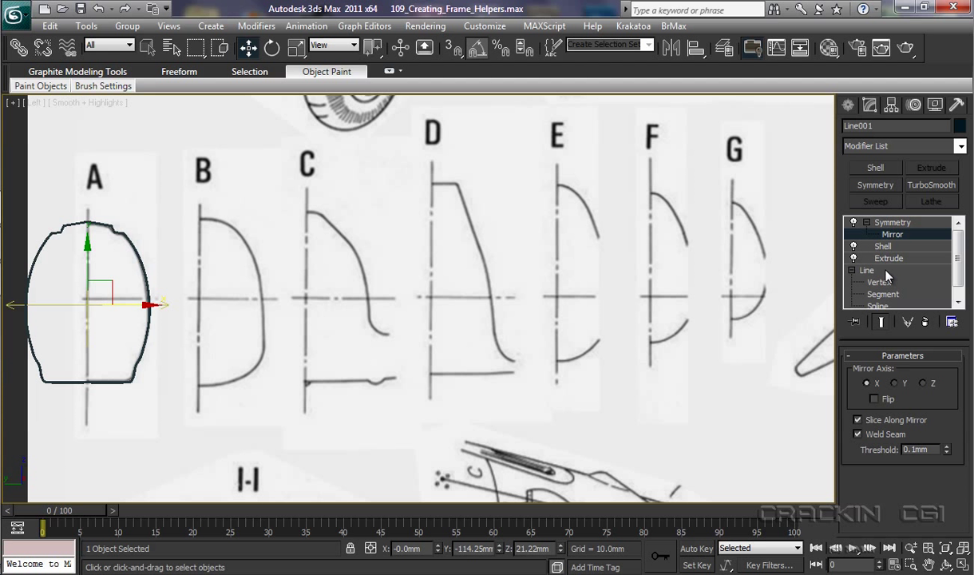
Collapse Line001 with its Symmetry, Shell and Extrude modifiers into an Editable Poly.
{"action": "right_click", "coordinate": [893, 229]}
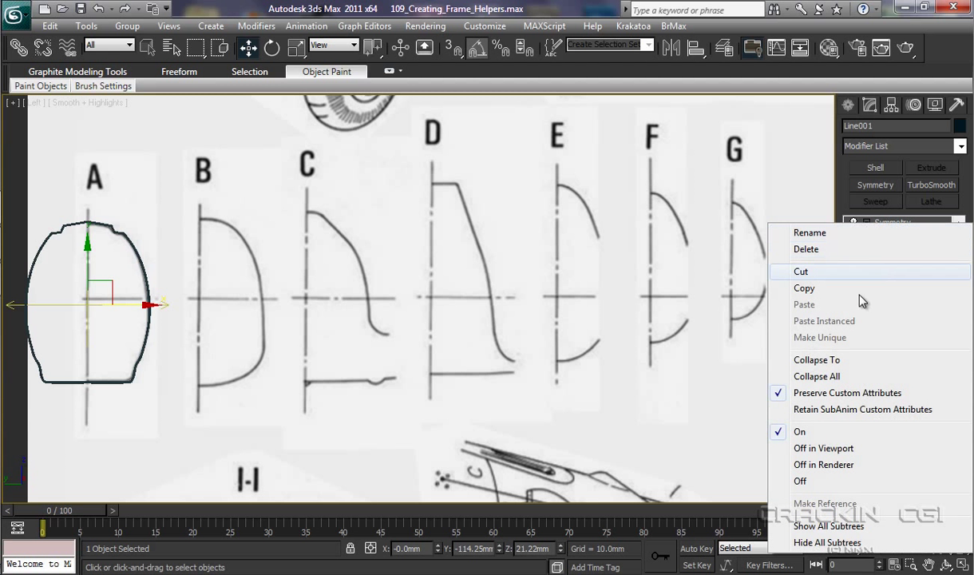
{"action": "left_click", "coordinate": [643, 409]}
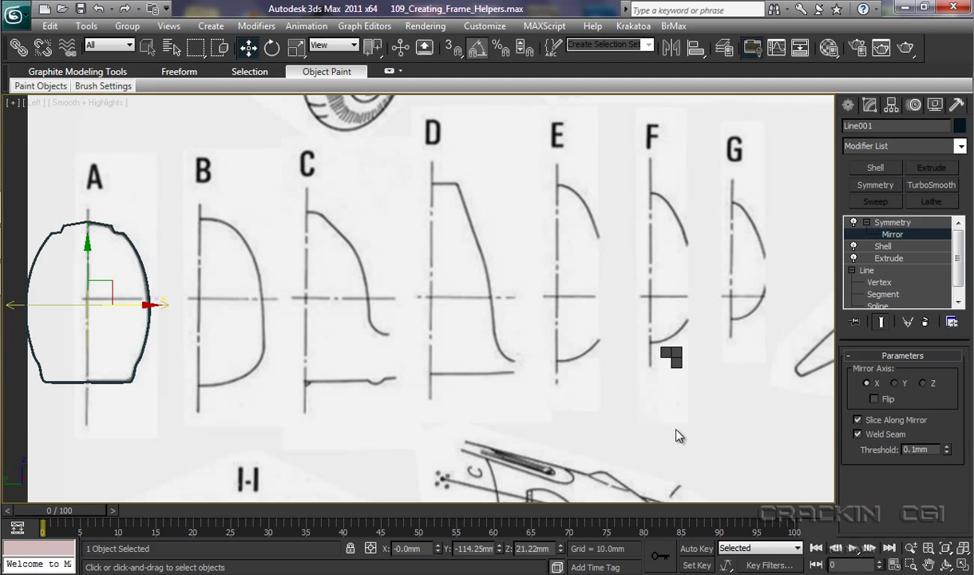
{"action": "right_click", "coordinate": [141, 358]}
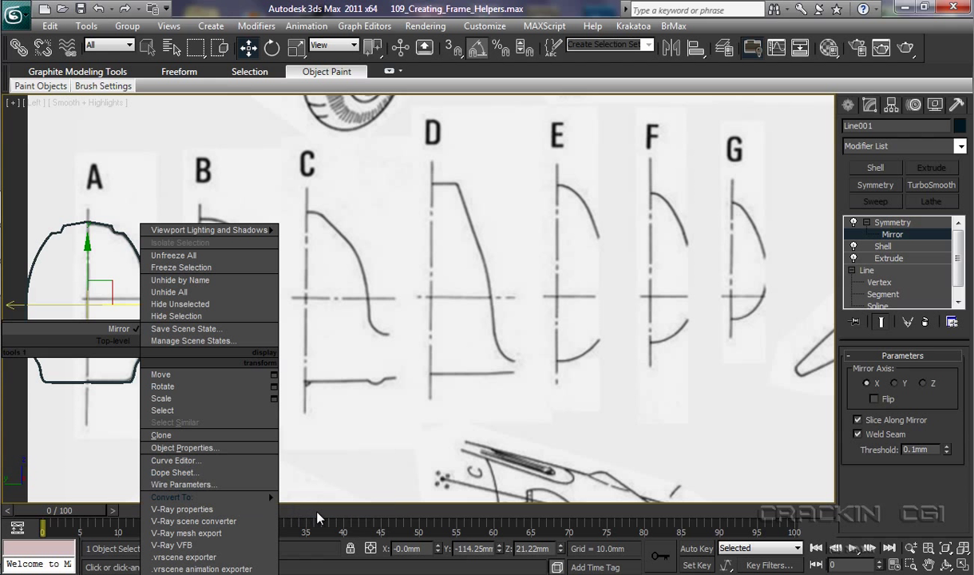
{"action": "mouse_move", "coordinate": [248, 496]}
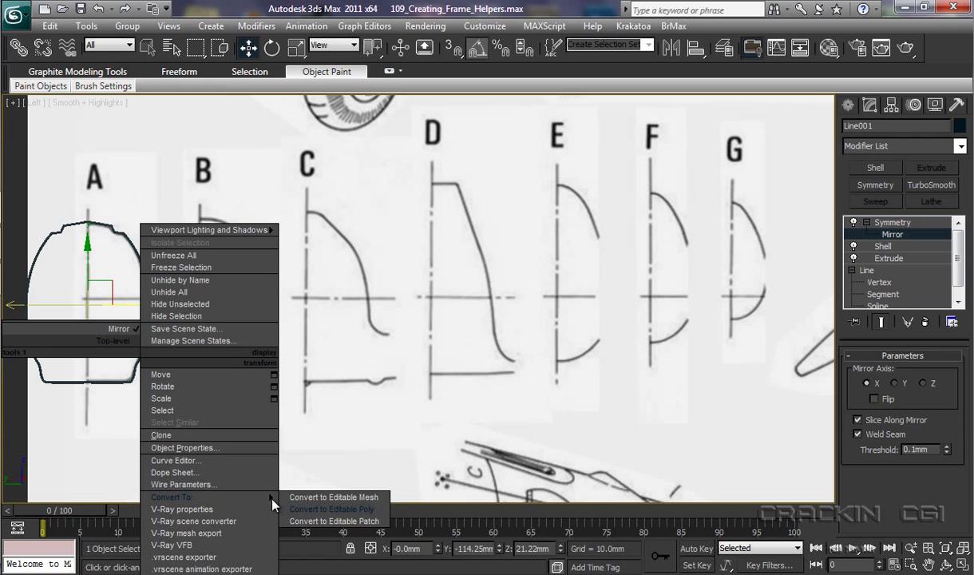
{"action": "left_click", "coordinate": [313, 510]}
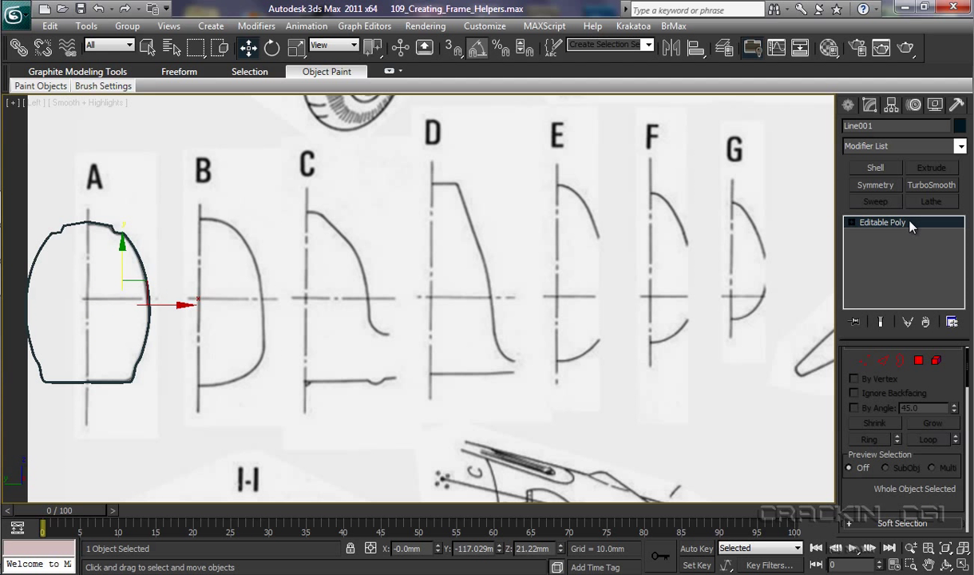
Centre the frame's pivot using Affect Pivot Only, then rotate the frame 90° to edge-on.
{"action": "left_click", "coordinate": [892, 107]}
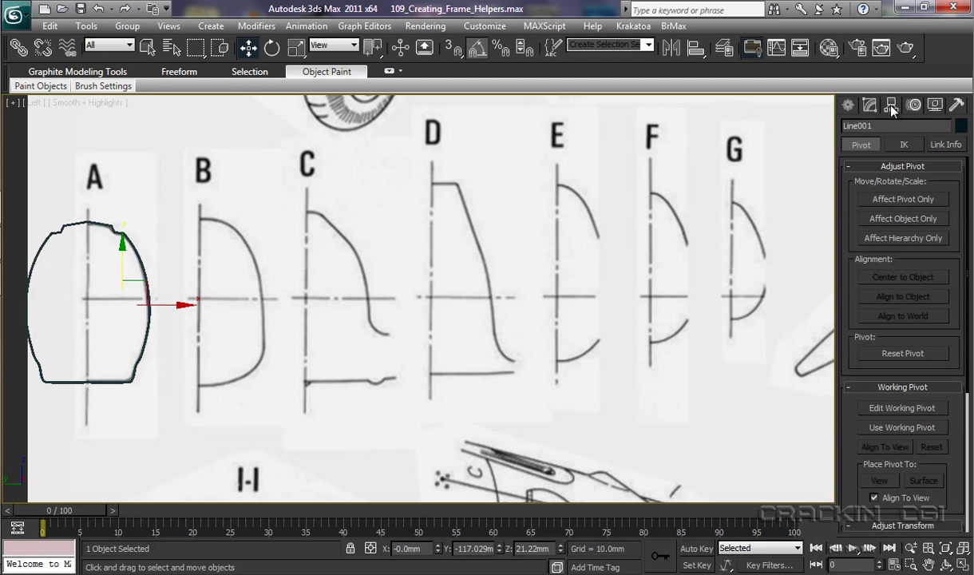
{"action": "left_click", "coordinate": [897, 201]}
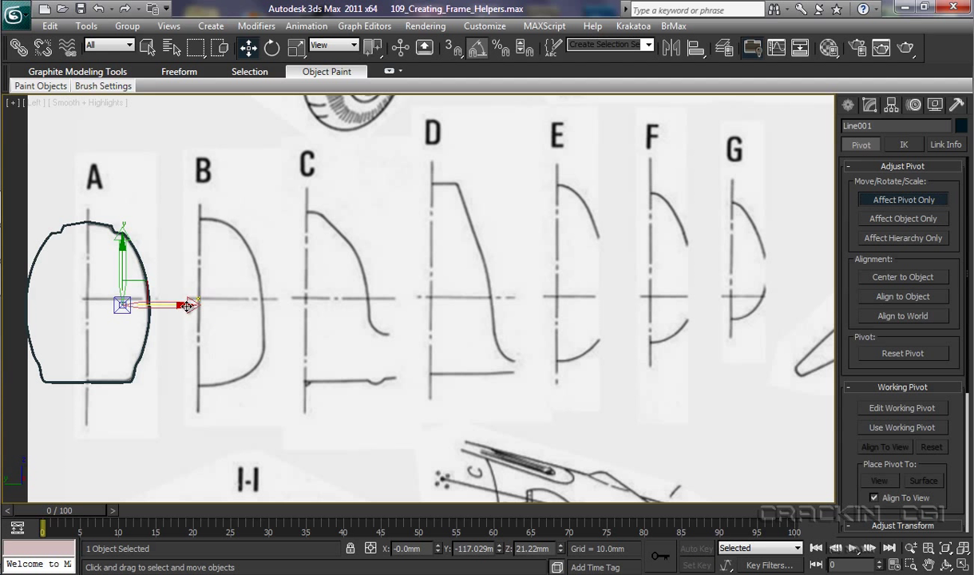
{"action": "left_click_drag", "start_coordinate": [185, 304], "coordinate": [152, 306]}
{"action": "left_click_drag", "start_coordinate": [87, 250], "coordinate": [87, 244]}
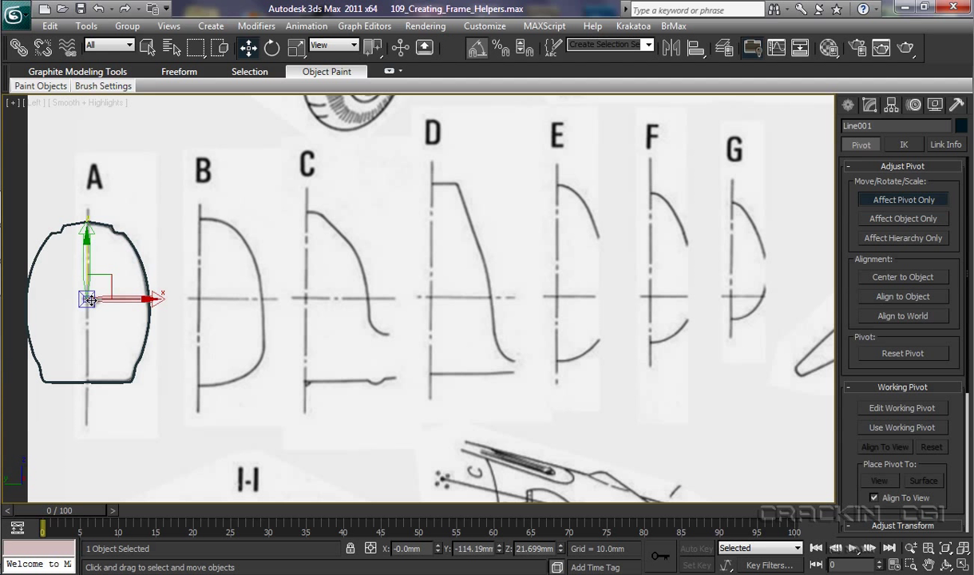
{"action": "left_click", "coordinate": [879, 201]}
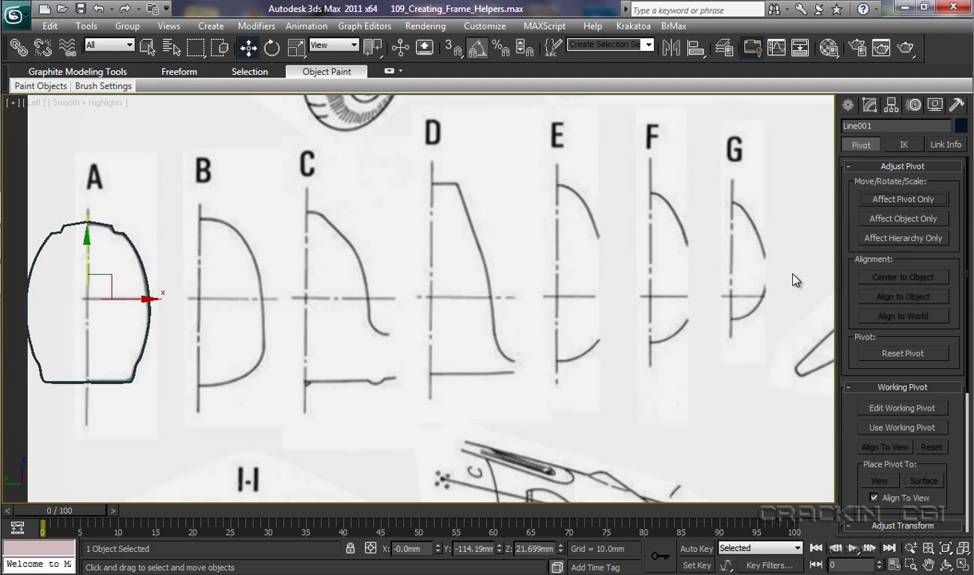
{"action": "left_click", "coordinate": [272, 47]}
{"action": "left_click_drag", "start_coordinate": [124, 298], "coordinate": [58, 300]}
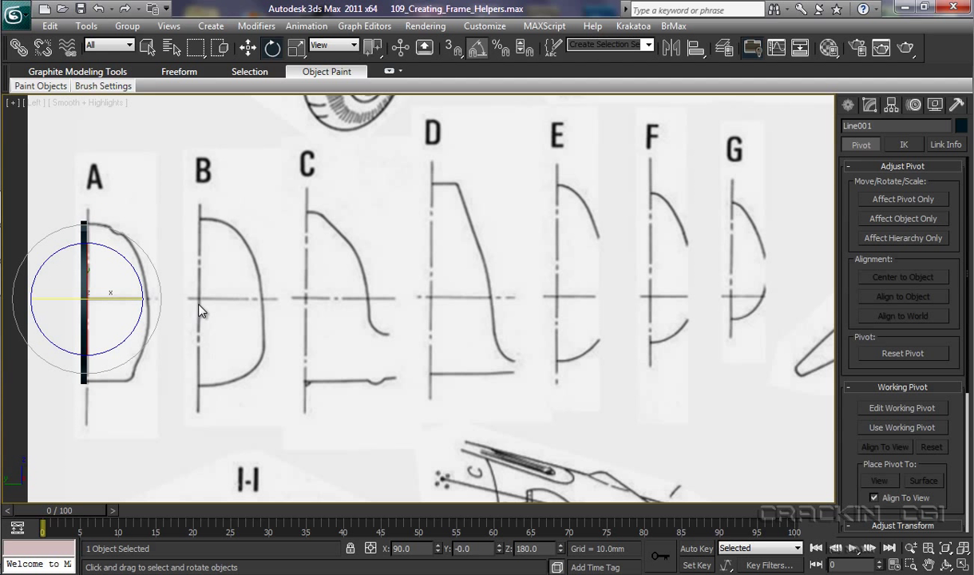